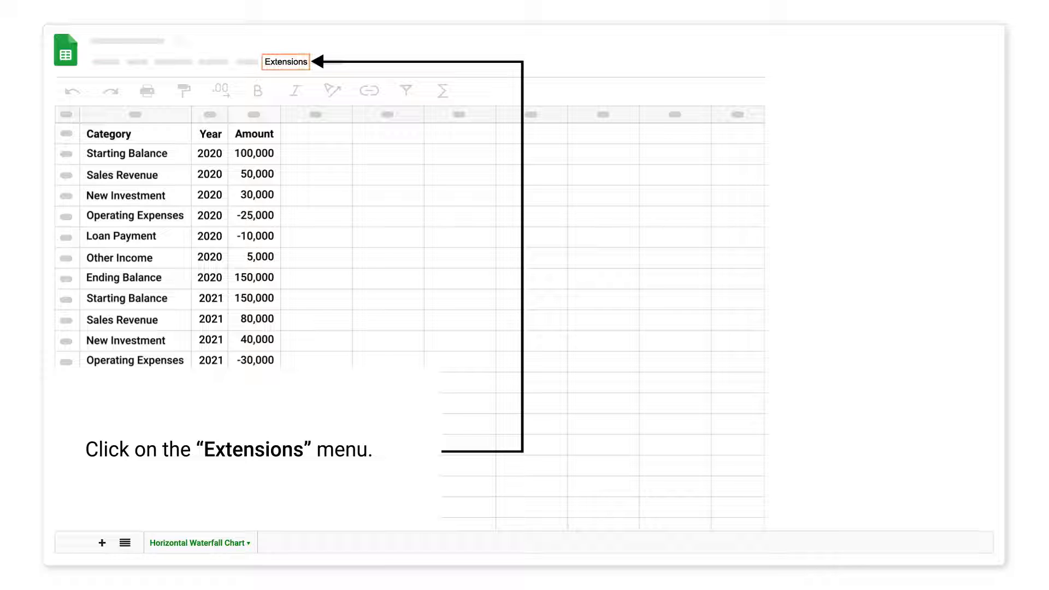
- Open the ChartExpo add-on and add a new Horizontal Waterfall Chart, finding the chart type by searching for "hori"
{"action": "left_click", "coordinate": [284, 63]}
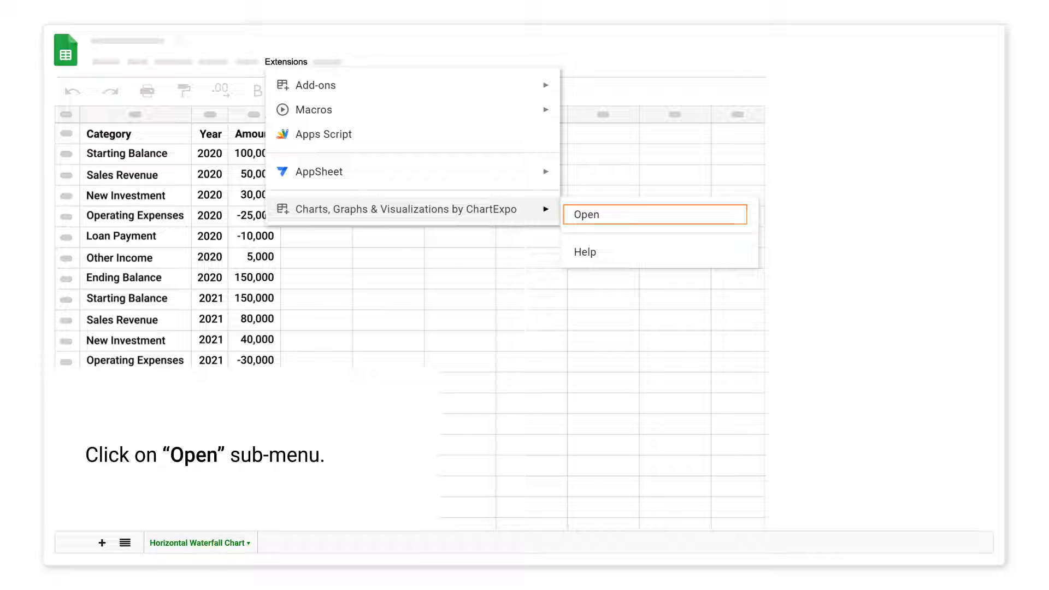
{"action": "left_click", "coordinate": [595, 213]}
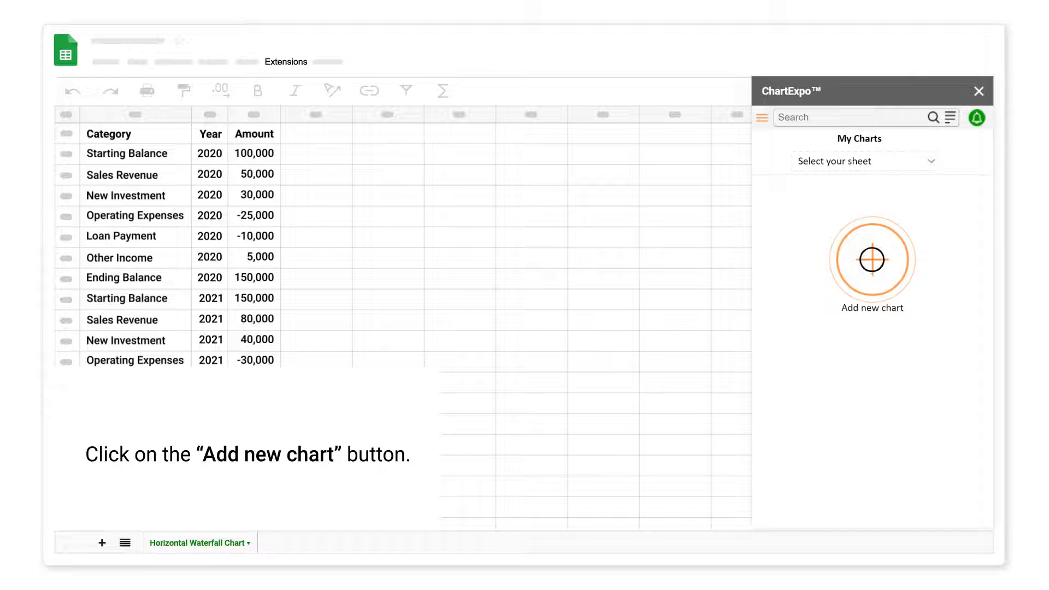
{"action": "left_click", "coordinate": [872, 259]}
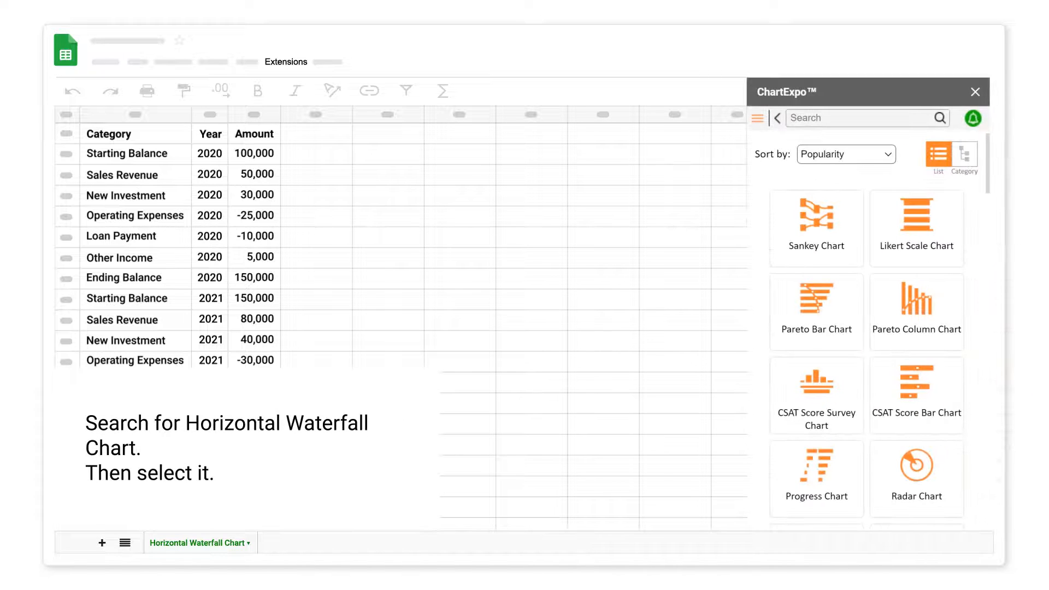
{"action": "left_click", "coordinate": [795, 117]}
{"action": "type", "text": "hori"}
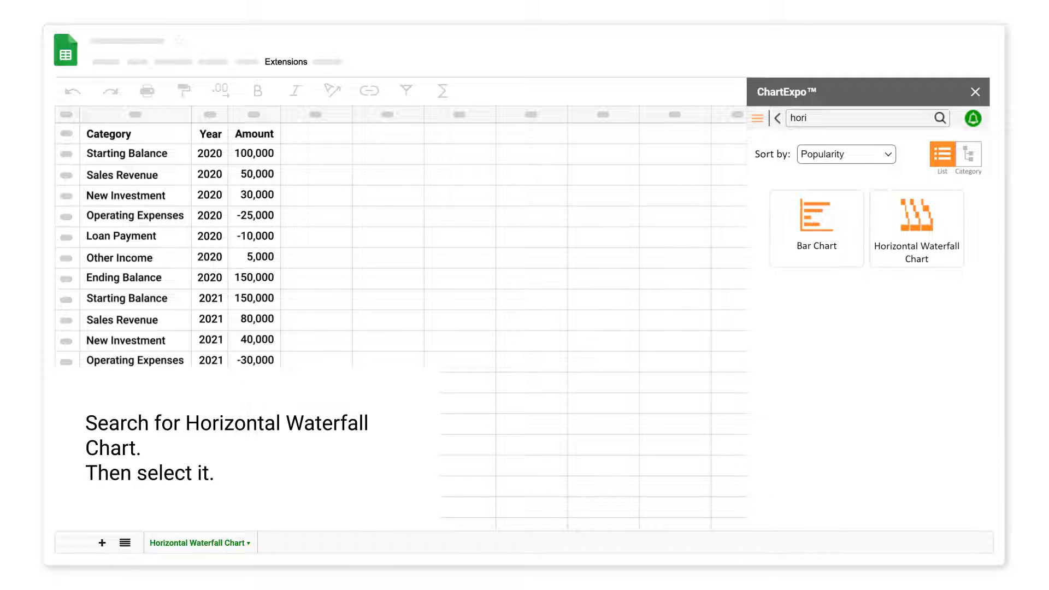
{"action": "left_click", "coordinate": [917, 228]}
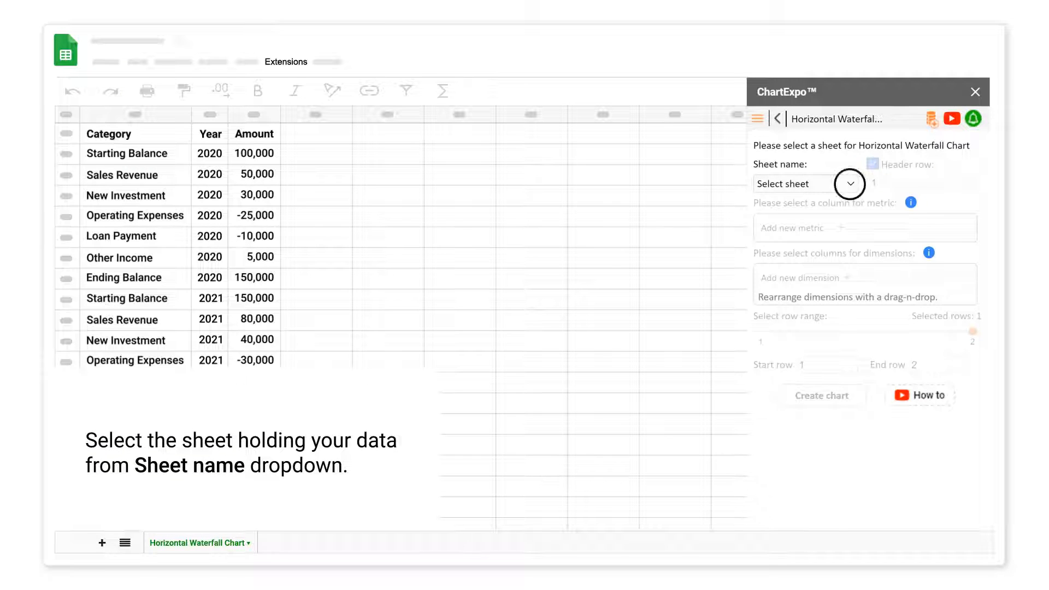
- Select the Horizontal Waterfall Chart sheet as the chart's data source and Amount as its metric
{"action": "left_click", "coordinate": [850, 183]}
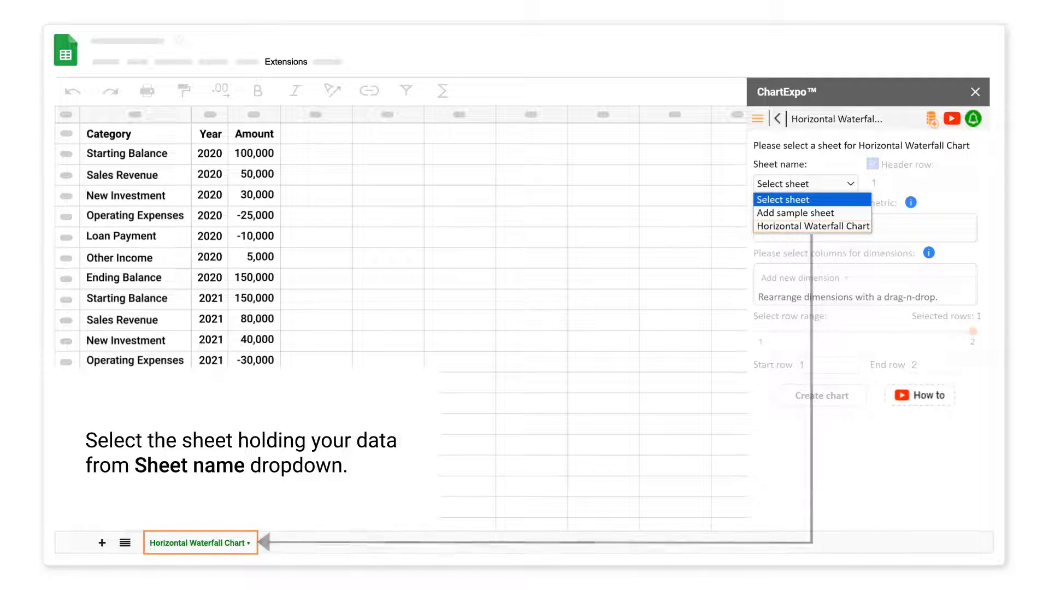
{"action": "left_click", "coordinate": [812, 226]}
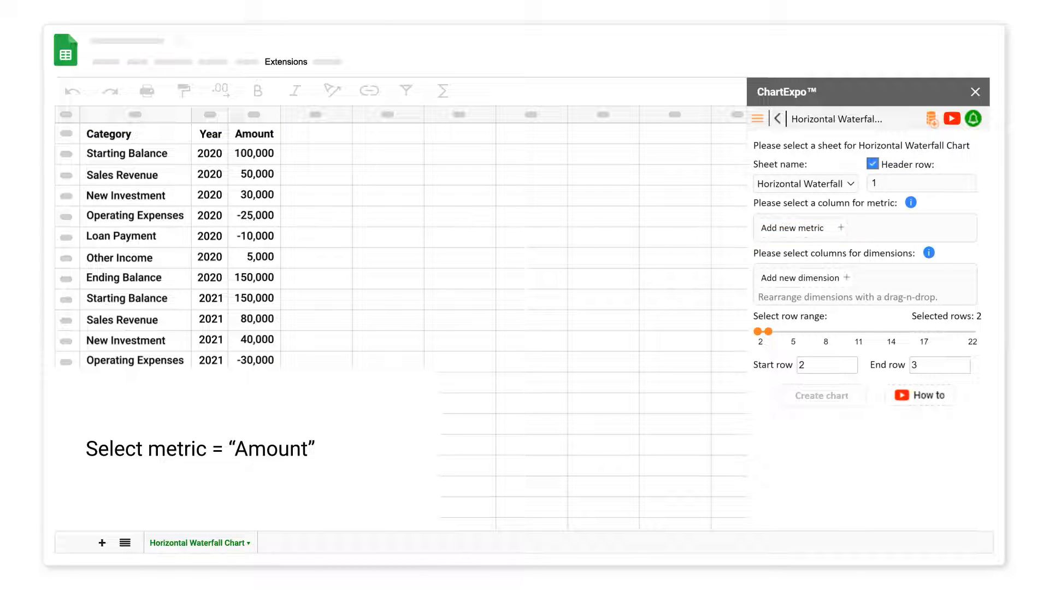
{"action": "left_click", "coordinate": [841, 227]}
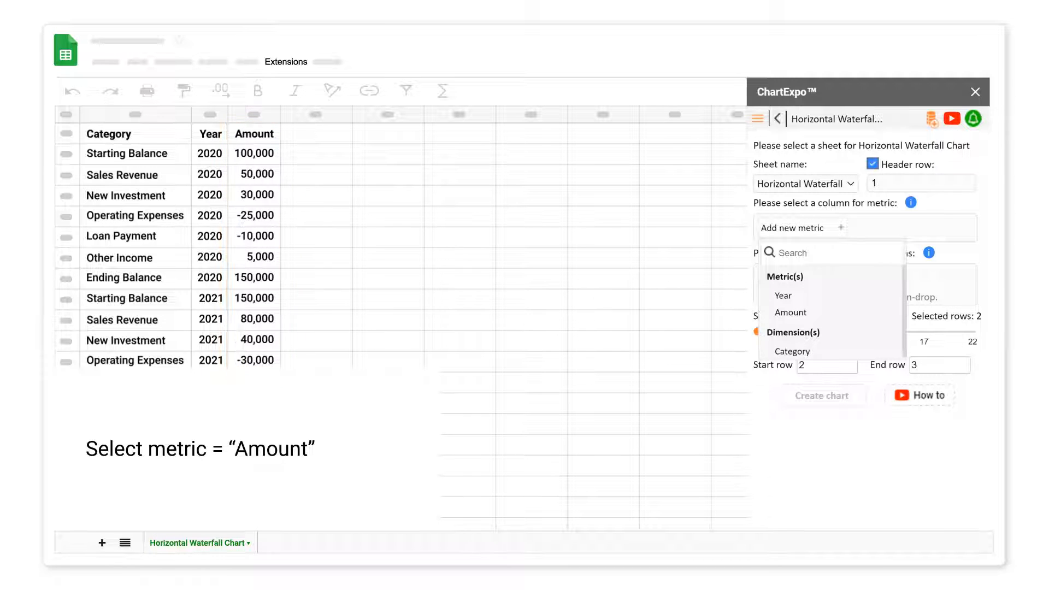
{"action": "left_click", "coordinate": [790, 312]}
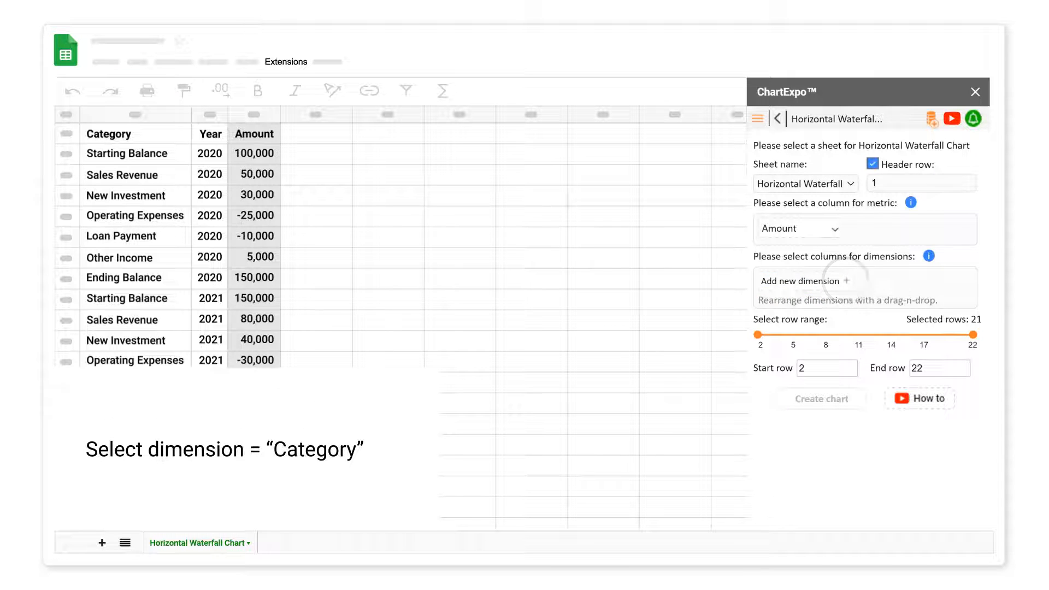
- Add Category and Year, in that order, as the chart's dimensions
{"action": "left_click", "coordinate": [846, 281]}
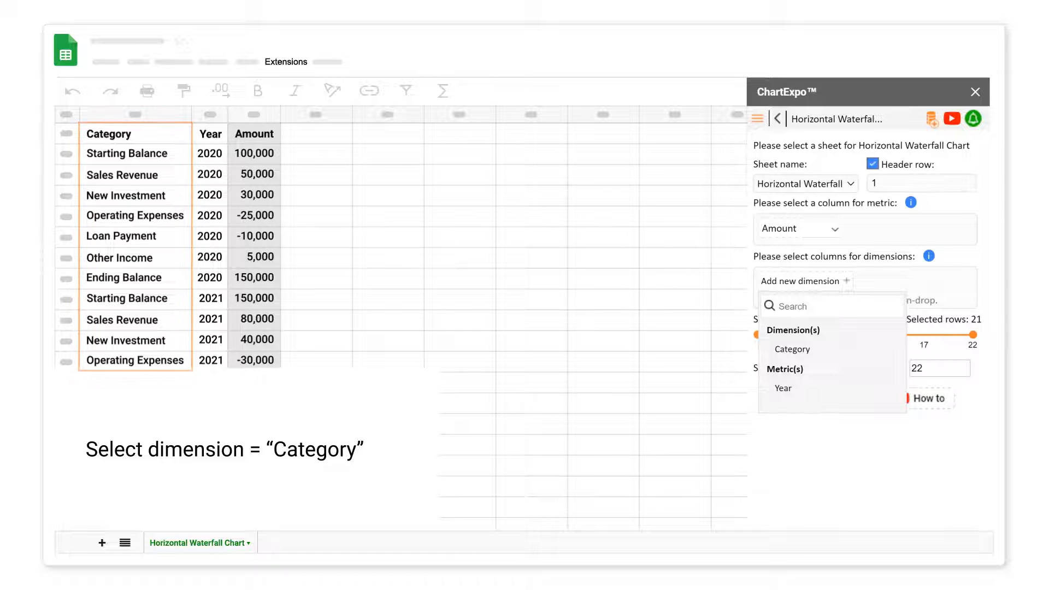
{"action": "left_click", "coordinate": [791, 349]}
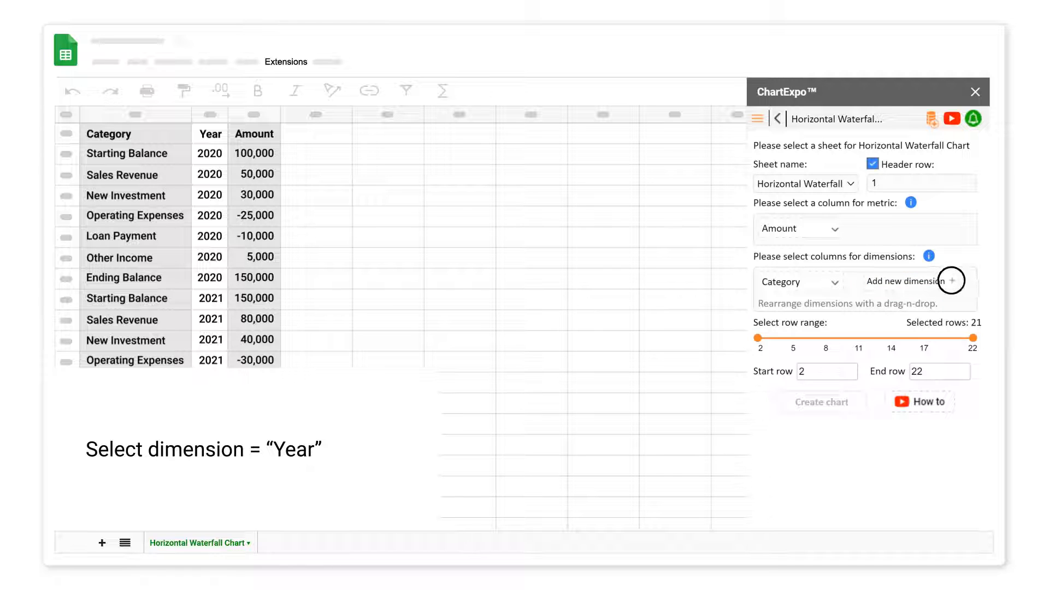
{"action": "left_click", "coordinate": [951, 280]}
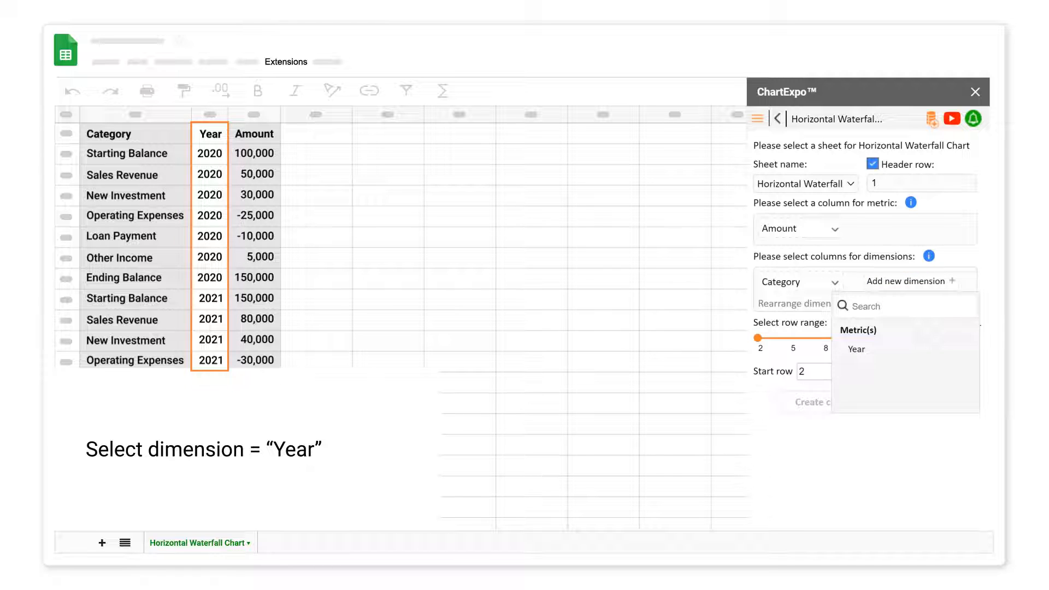
{"action": "left_click", "coordinate": [857, 349]}
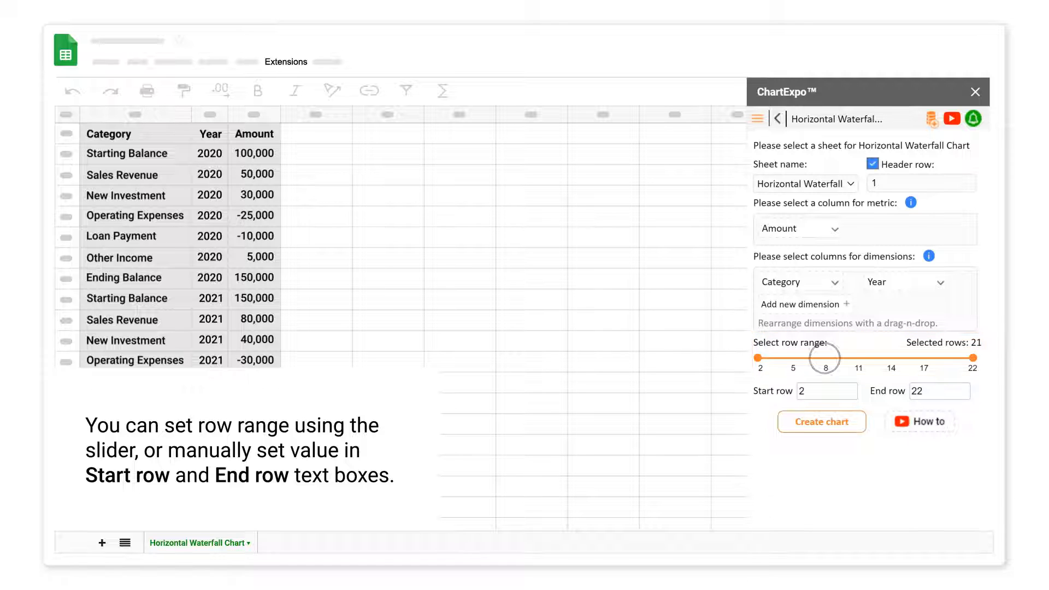
- Set the row range to cover all rows, from 2 to 22, and create the chart
{"action": "left_click", "coordinate": [824, 358]}
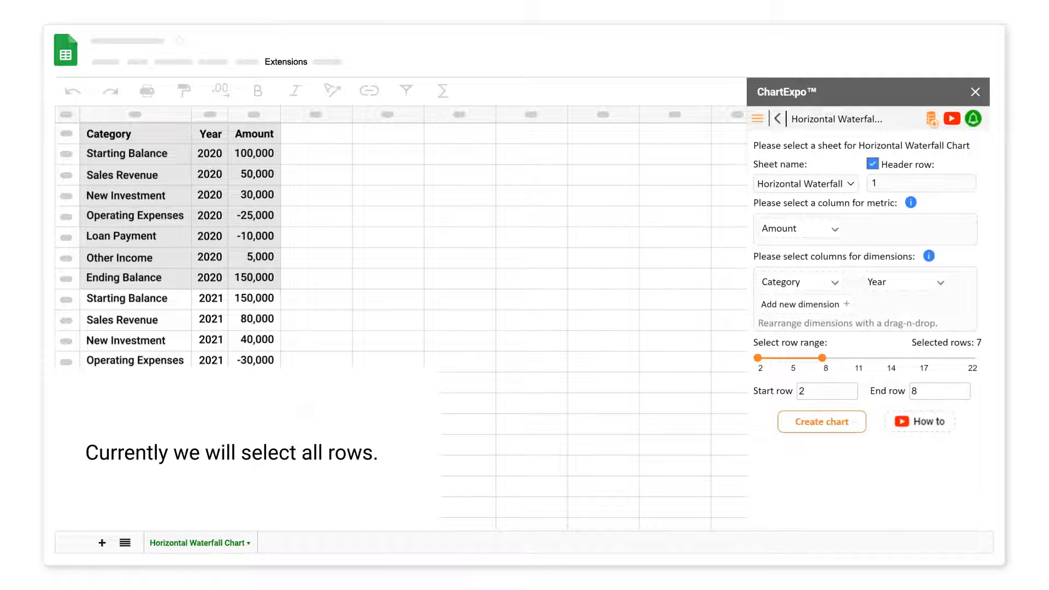
{"action": "left_click", "coordinate": [973, 358]}
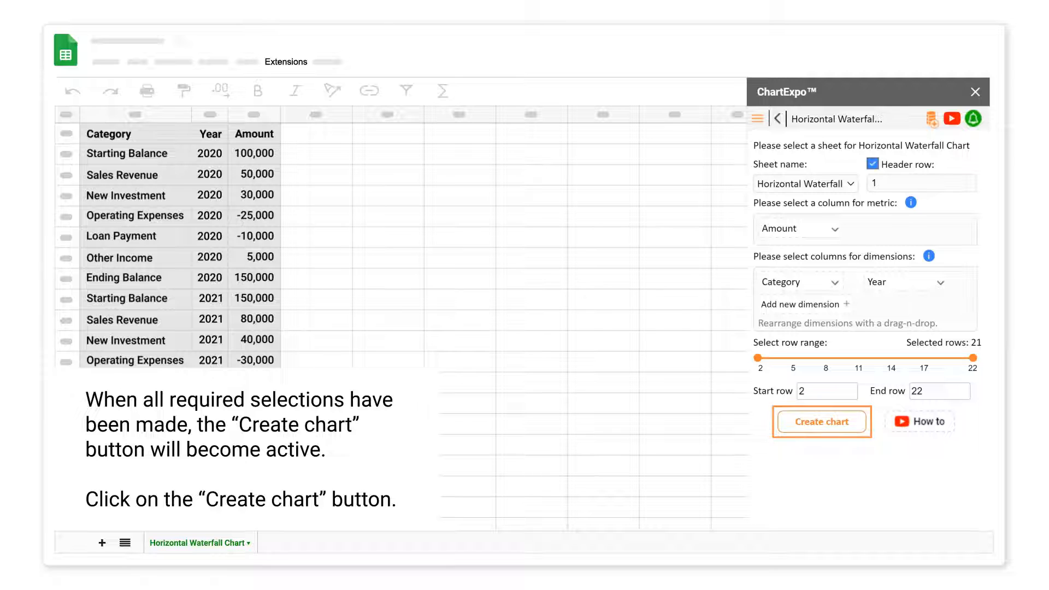
{"action": "left_click", "coordinate": [822, 421]}
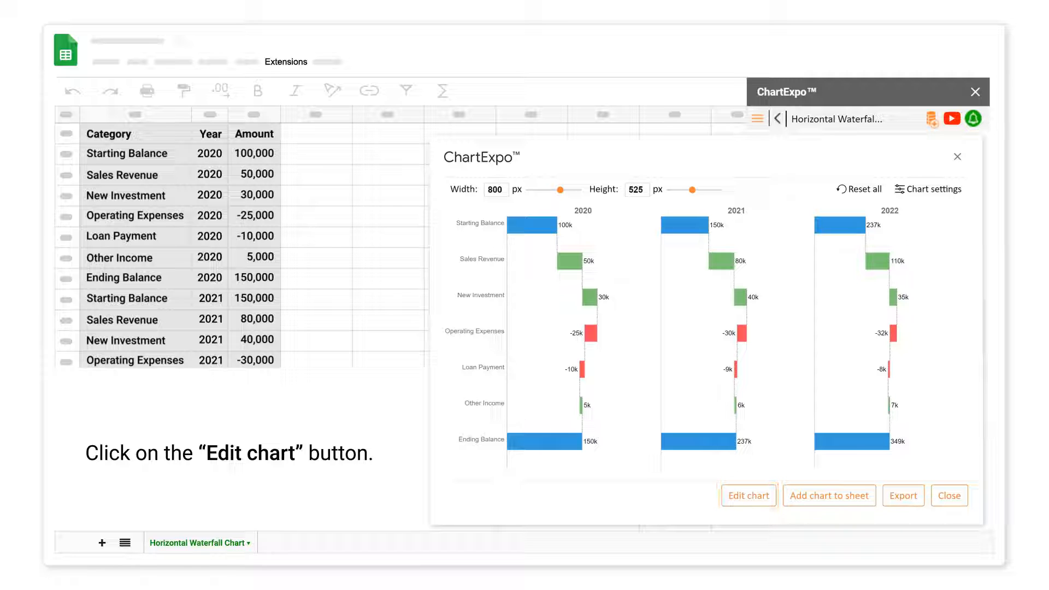
- Edit the chart header to show "Company Cash Flow" on line 1 and "(year over year)" on line 2, and apply it
{"action": "left_click", "coordinate": [749, 496]}
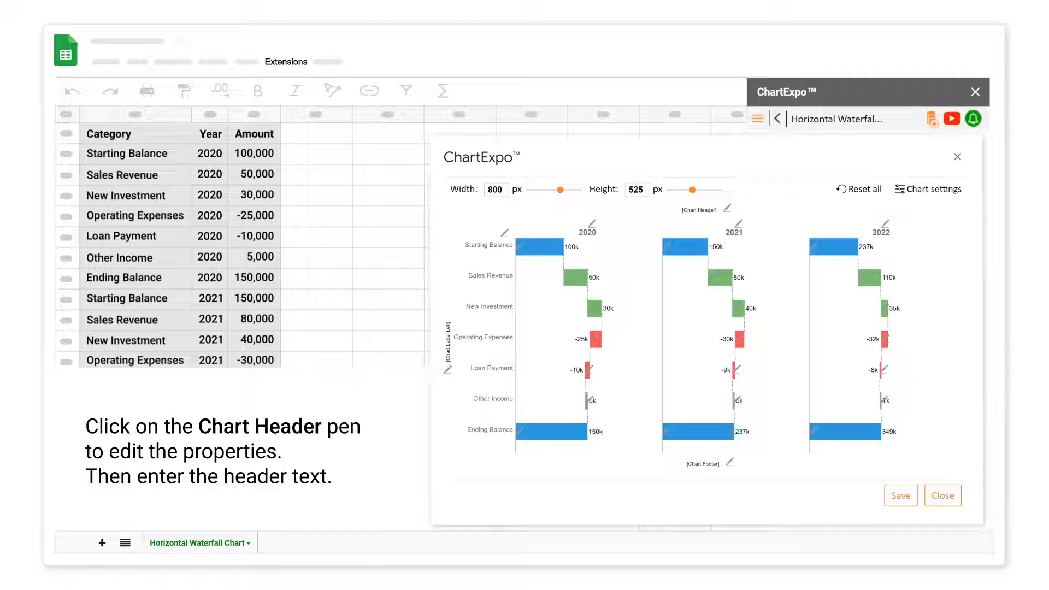
{"action": "left_click", "coordinate": [727, 209]}
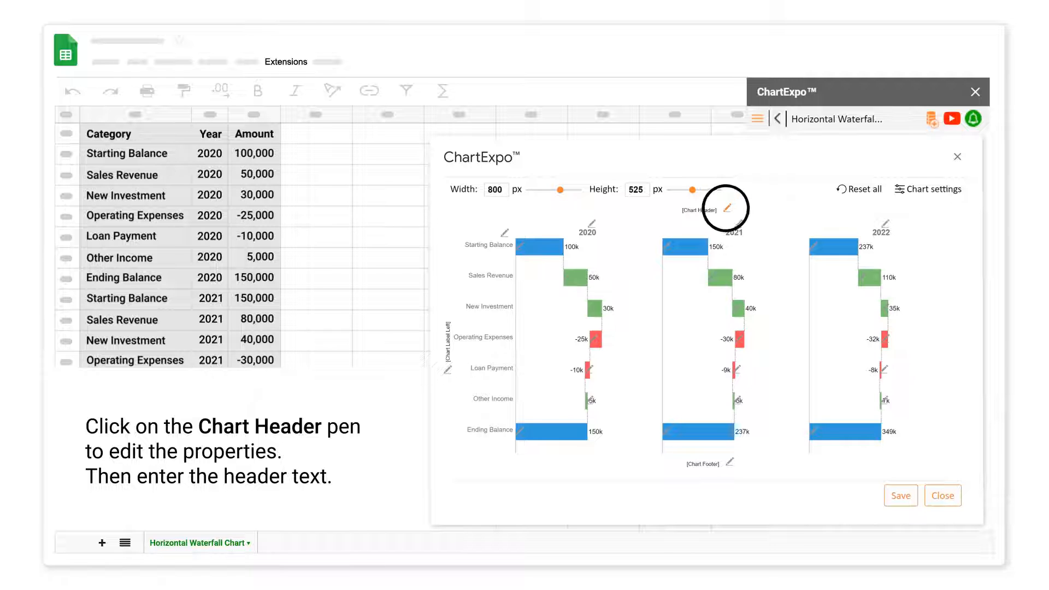
{"action": "left_click", "coordinate": [740, 236]}
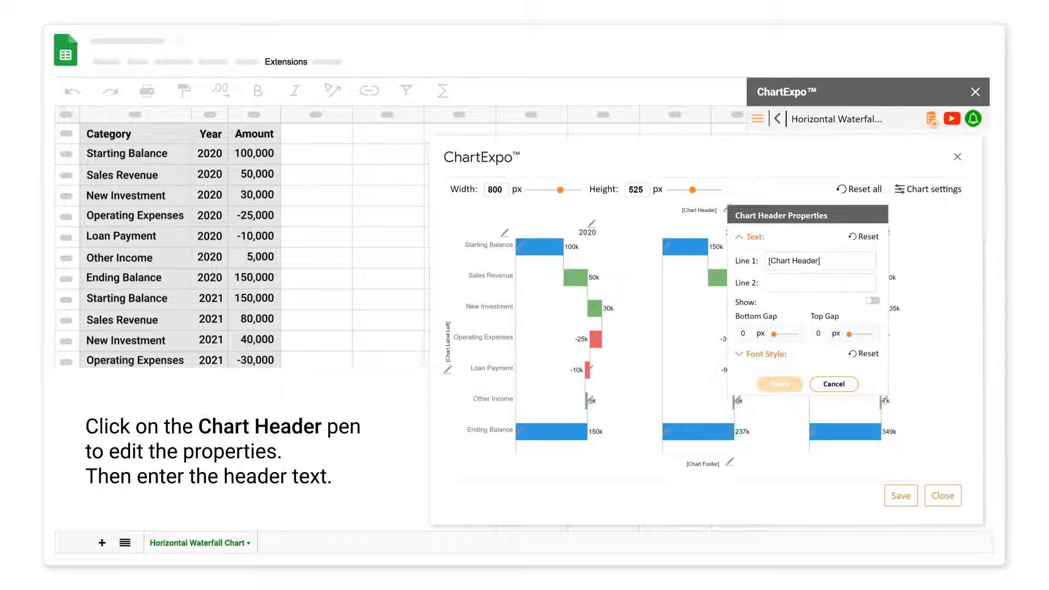
{"action": "left_click", "coordinate": [772, 260]}
{"action": "type", "text": "Company Cash Flow"}
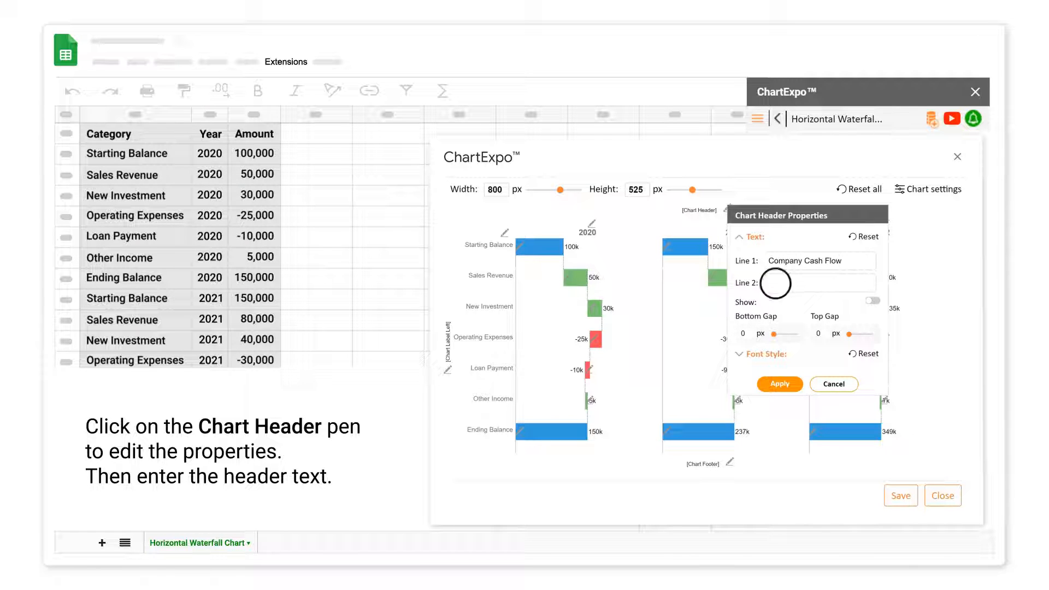
{"action": "left_click", "coordinate": [776, 284]}
{"action": "type", "text": "(year over year)"}
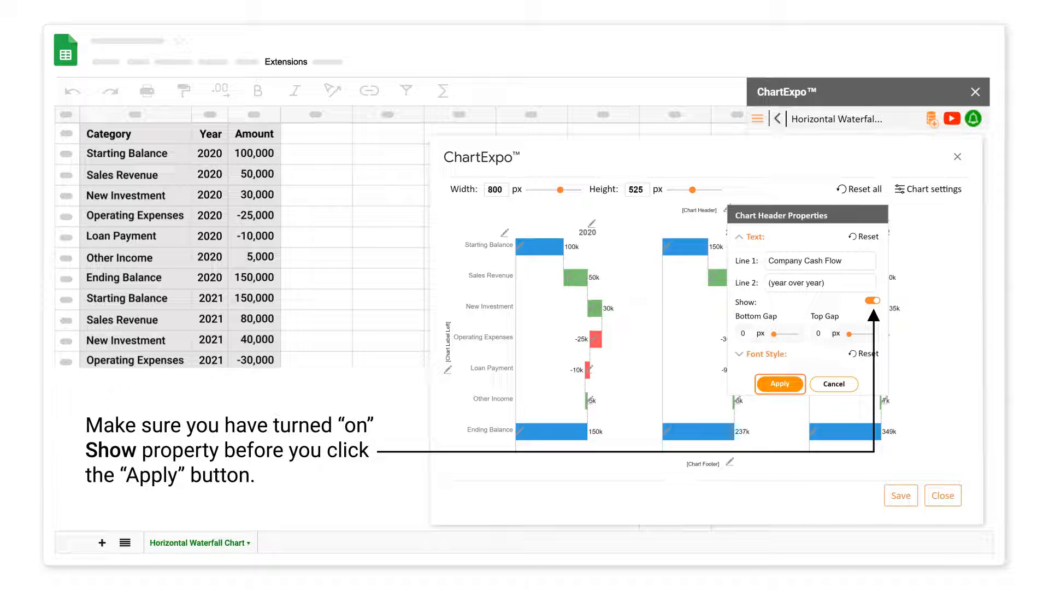
{"action": "left_click", "coordinate": [780, 384]}
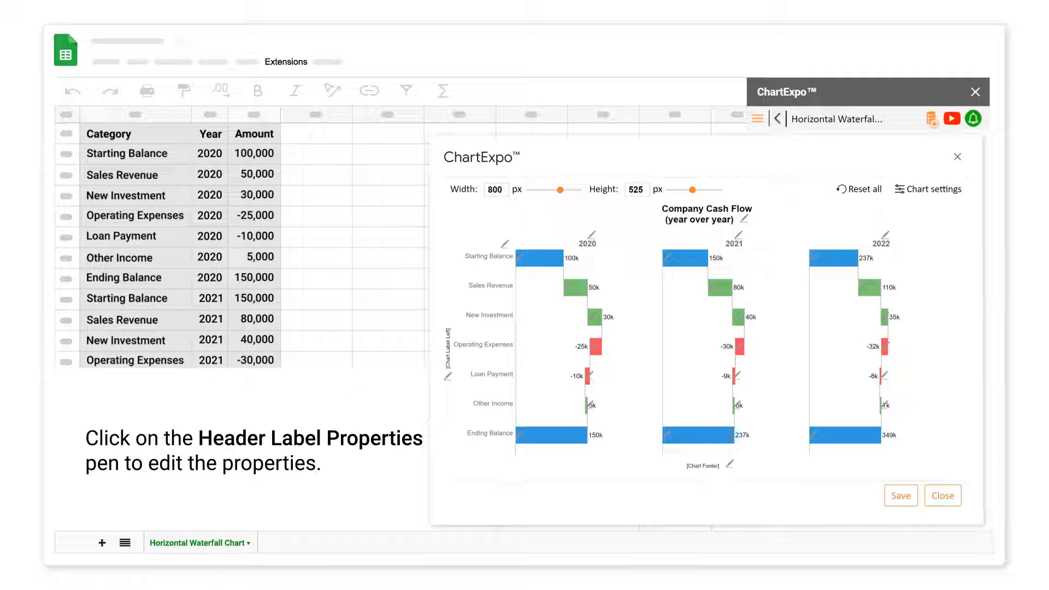
- Examine the vertical position, horizontal position and font style options of the 2020 header label without changing them
{"action": "left_click", "coordinate": [591, 235]}
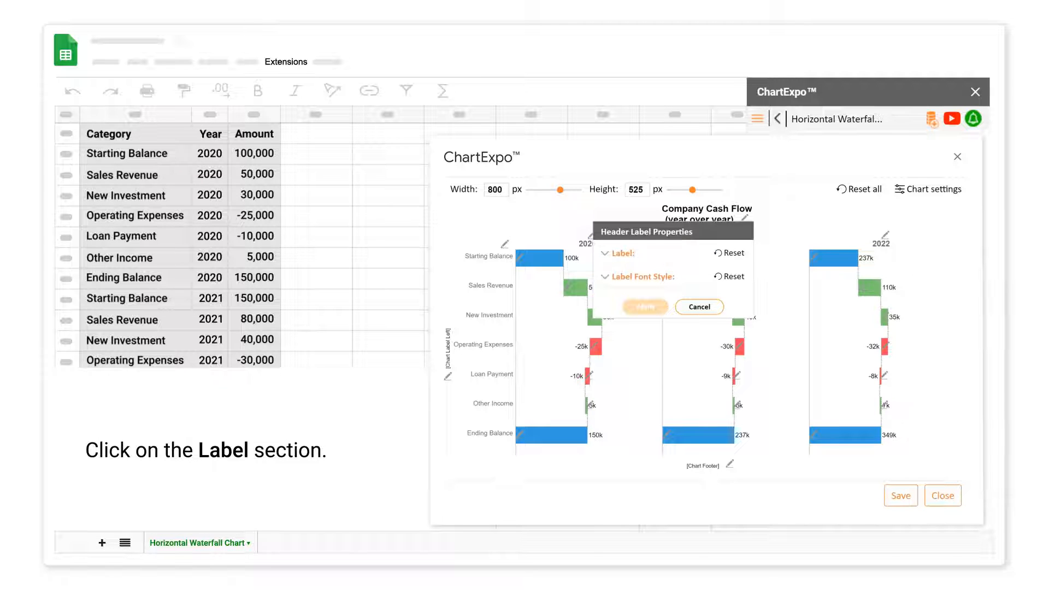
{"action": "left_click", "coordinate": [604, 254]}
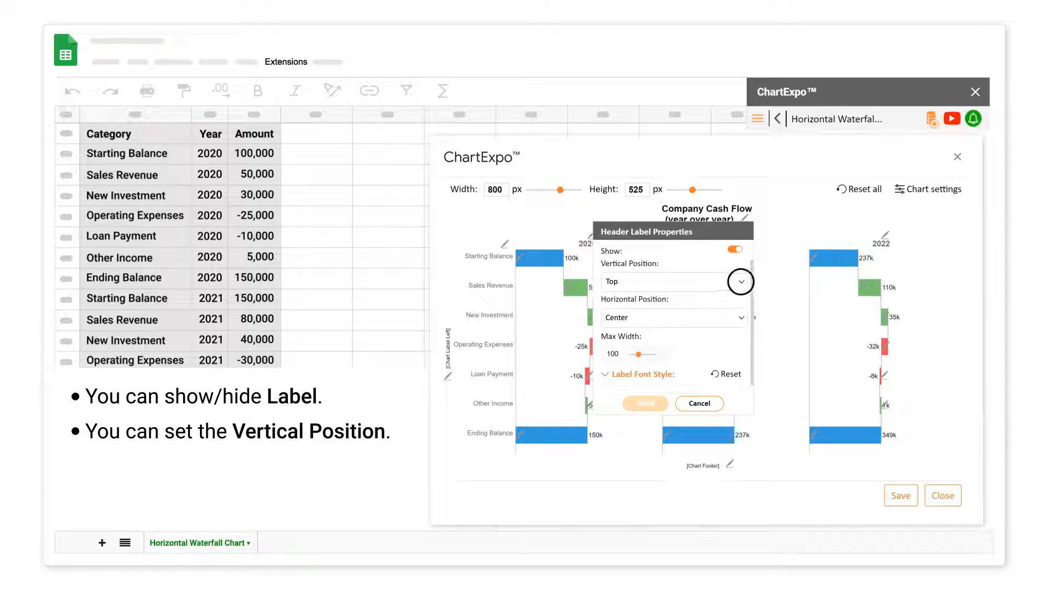
{"action": "left_click", "coordinate": [741, 282]}
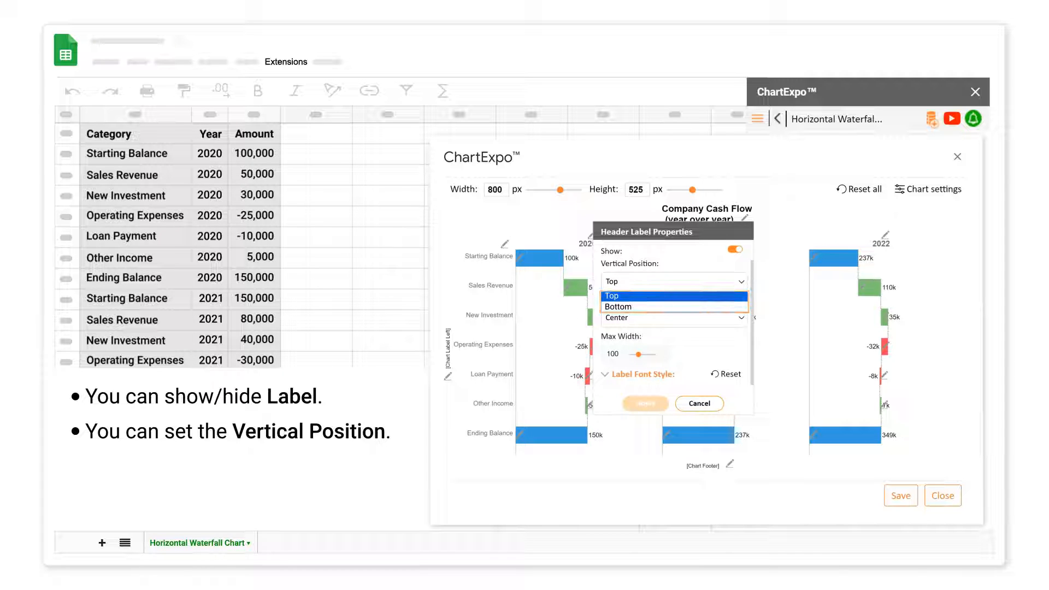
{"action": "left_click", "coordinate": [740, 282]}
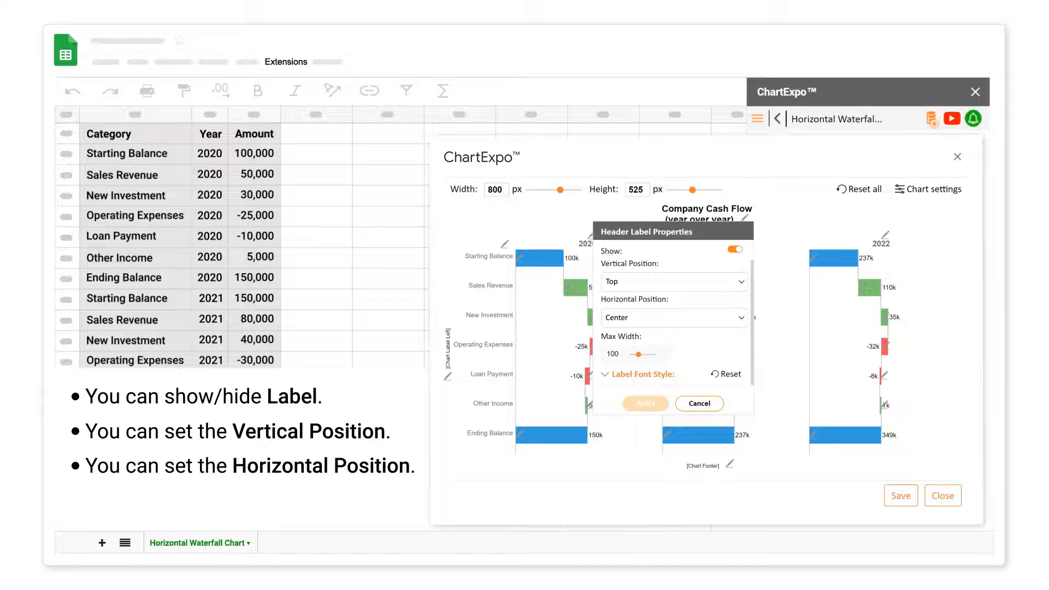
{"action": "left_click", "coordinate": [741, 317]}
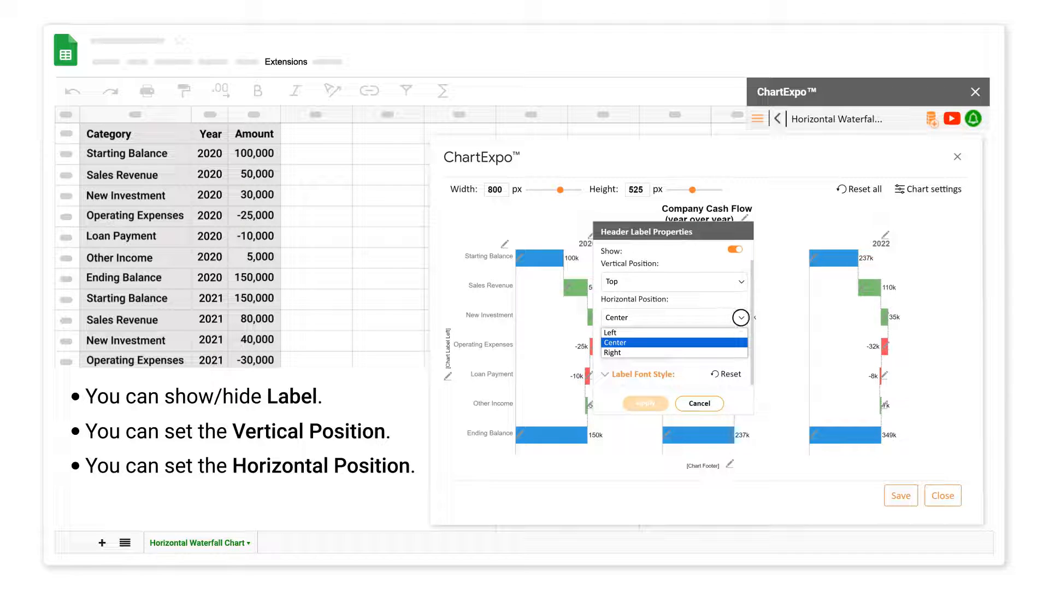
{"action": "left_click", "coordinate": [741, 317]}
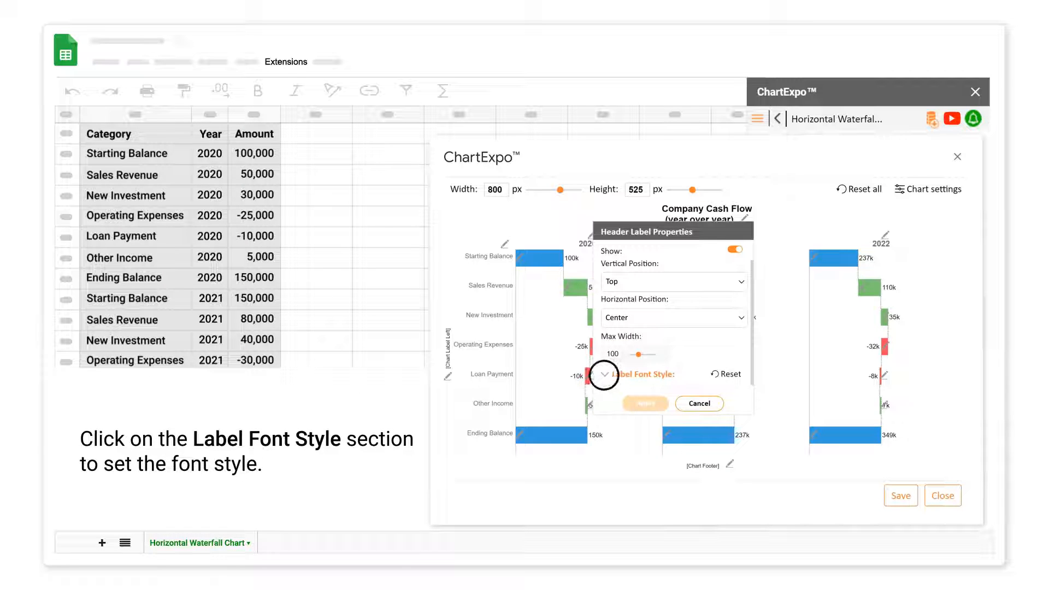
{"action": "left_click", "coordinate": [604, 375]}
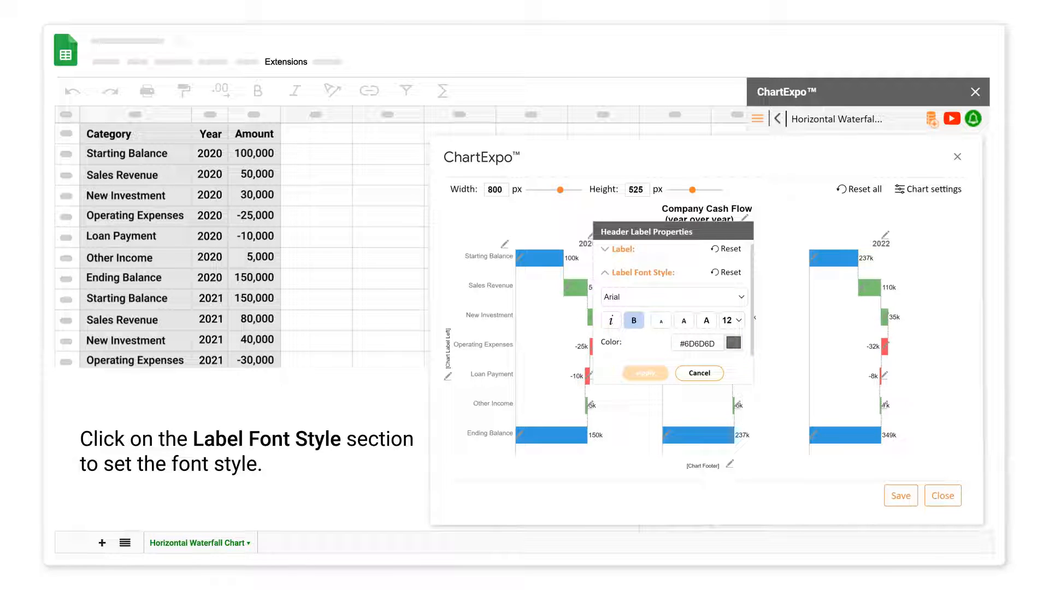
{"action": "left_click", "coordinate": [700, 373]}
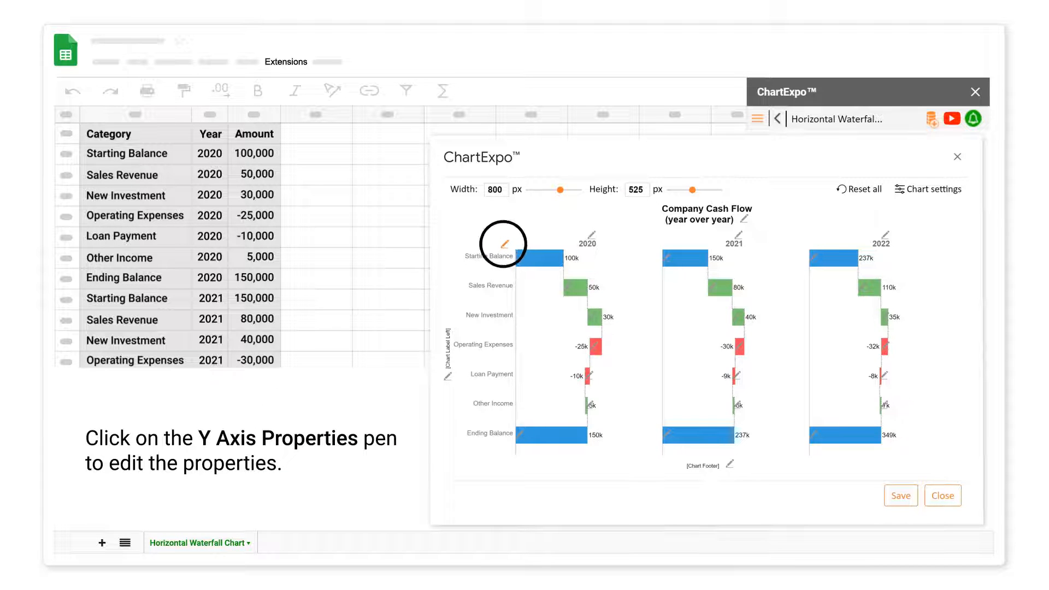
- Set the Y axis label font size to 12 and its color to black (#000000), and apply it
{"action": "left_click", "coordinate": [504, 244]}
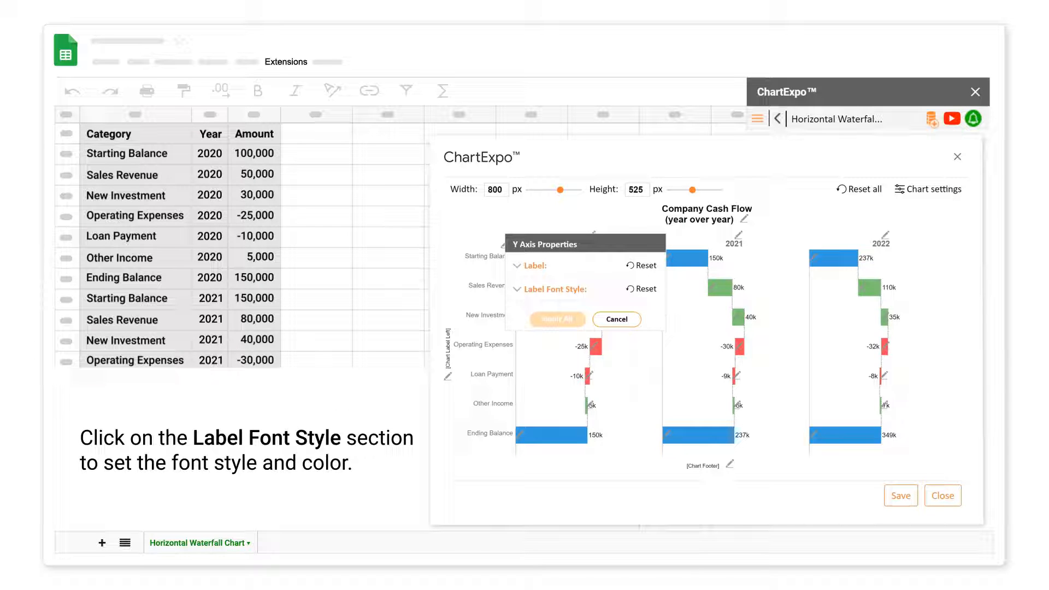
{"action": "left_click", "coordinate": [521, 289]}
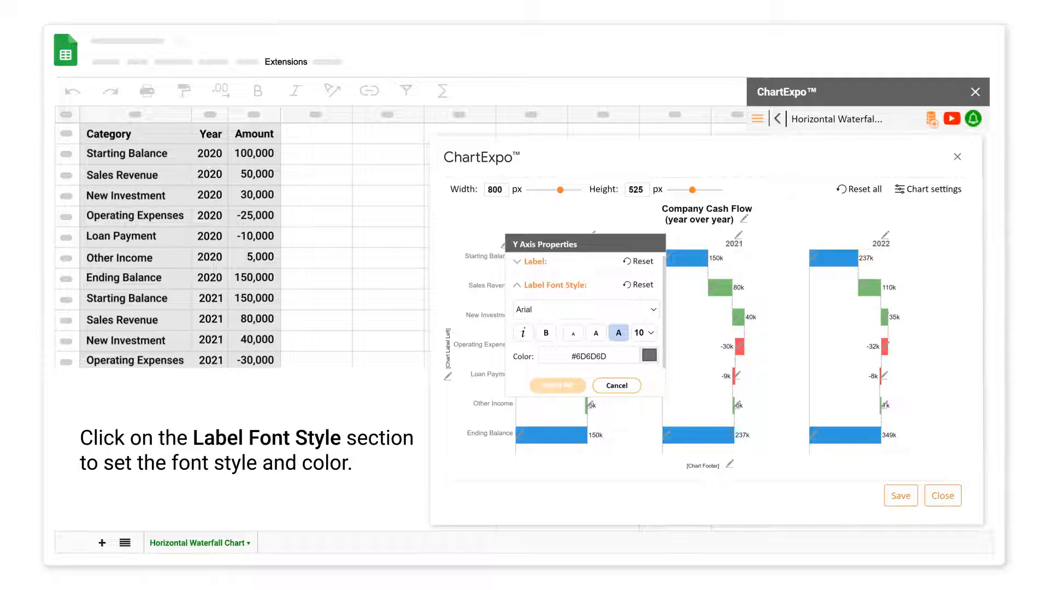
{"action": "left_click", "coordinate": [643, 333]}
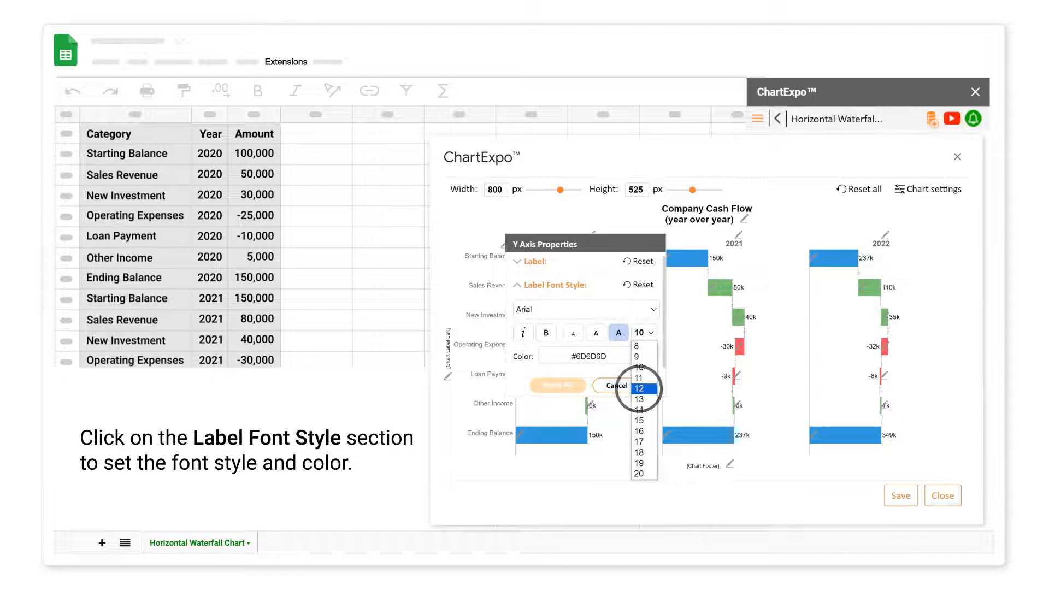
{"action": "left_click", "coordinate": [639, 388]}
{"action": "left_click", "coordinate": [649, 355]}
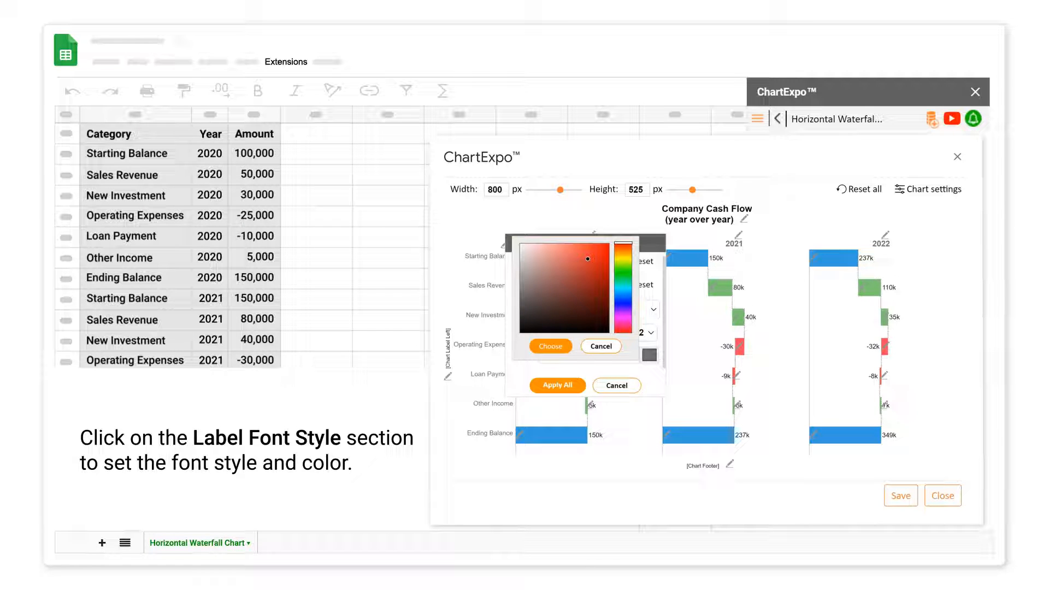
{"action": "left_click", "coordinate": [608, 331]}
{"action": "left_click", "coordinate": [550, 346]}
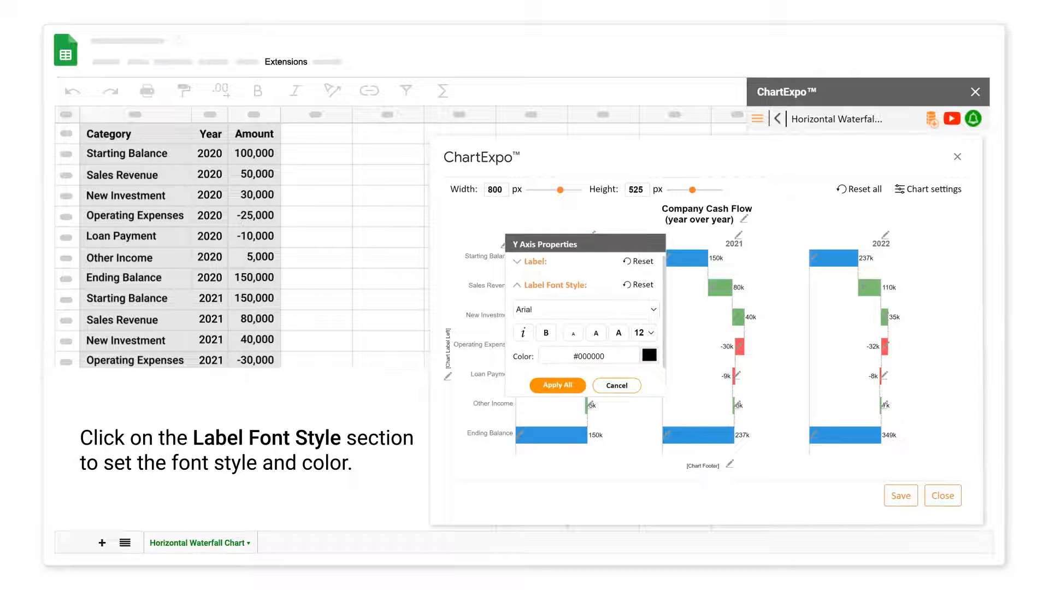
{"action": "left_click", "coordinate": [557, 385]}
{"action": "left_click", "coordinate": [558, 385]}
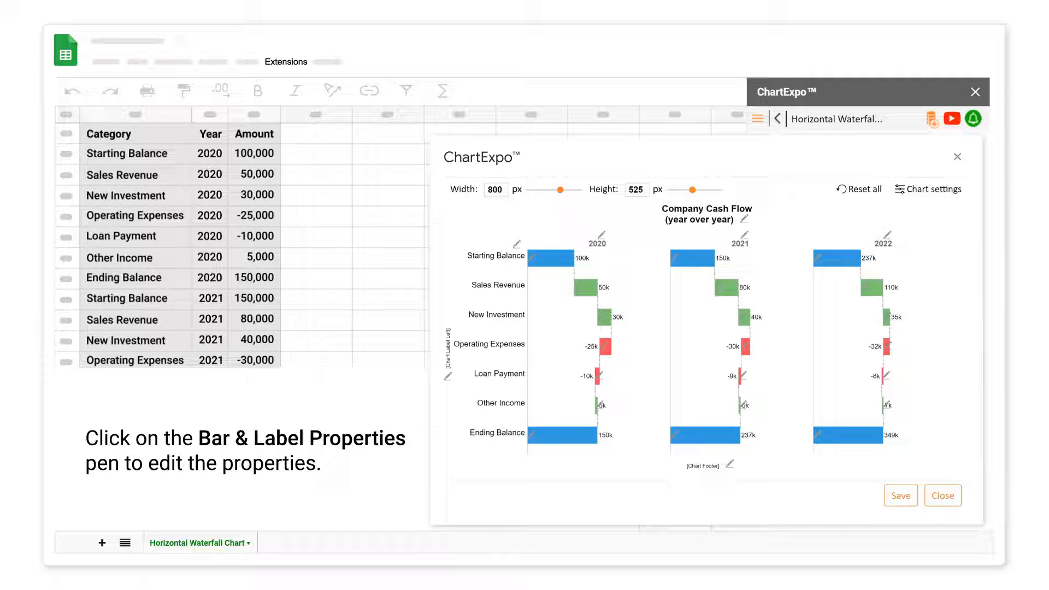
- Turn off Set as Total for the Ending Balance bars so the totals float, and apply it
{"action": "left_click", "coordinate": [530, 434]}
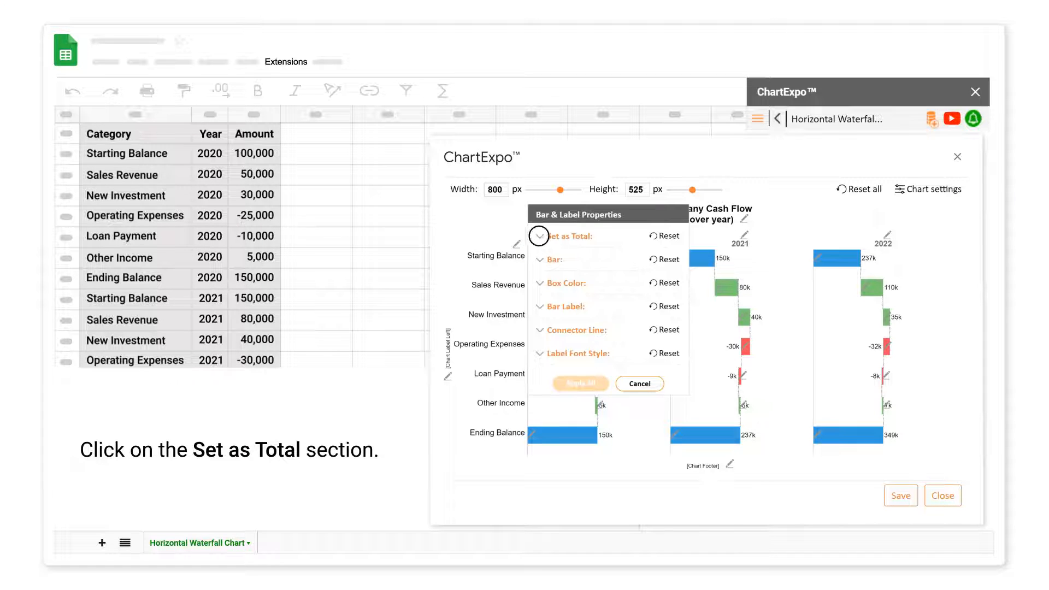
{"action": "left_click", "coordinate": [540, 236]}
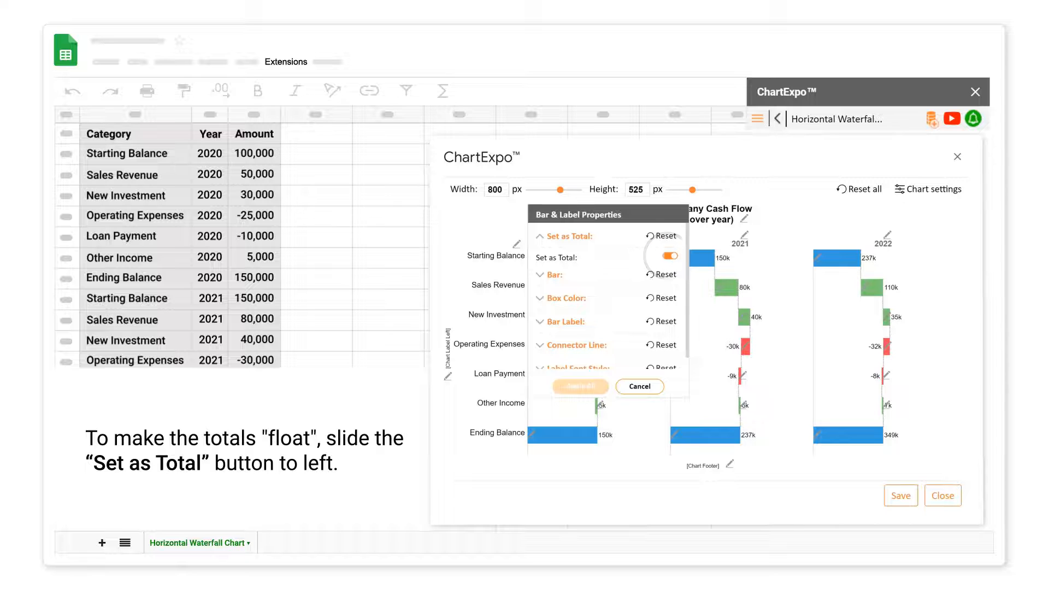
{"action": "left_click", "coordinate": [670, 255]}
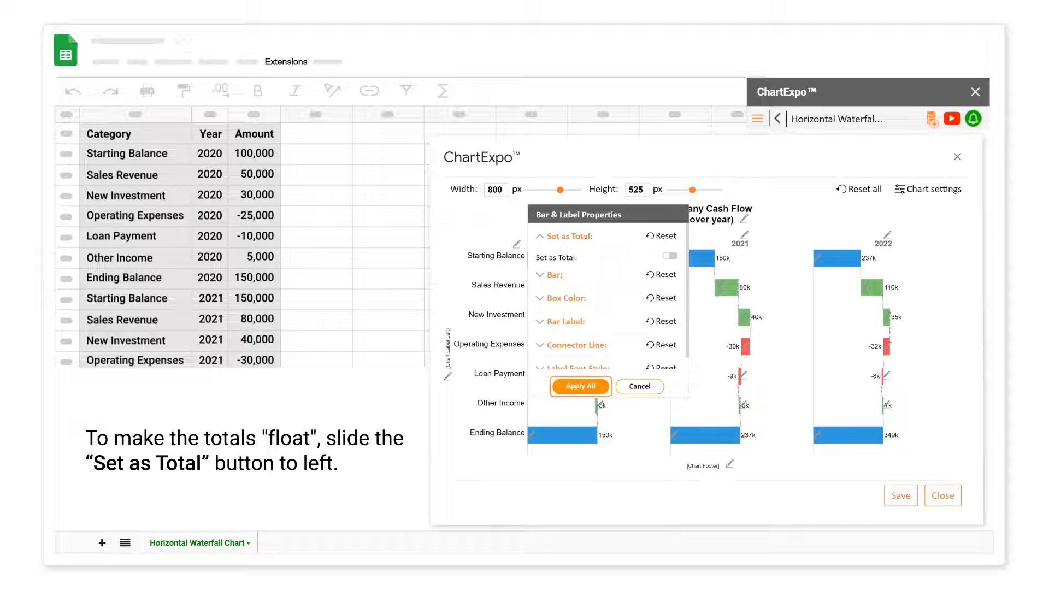
{"action": "left_click", "coordinate": [580, 387]}
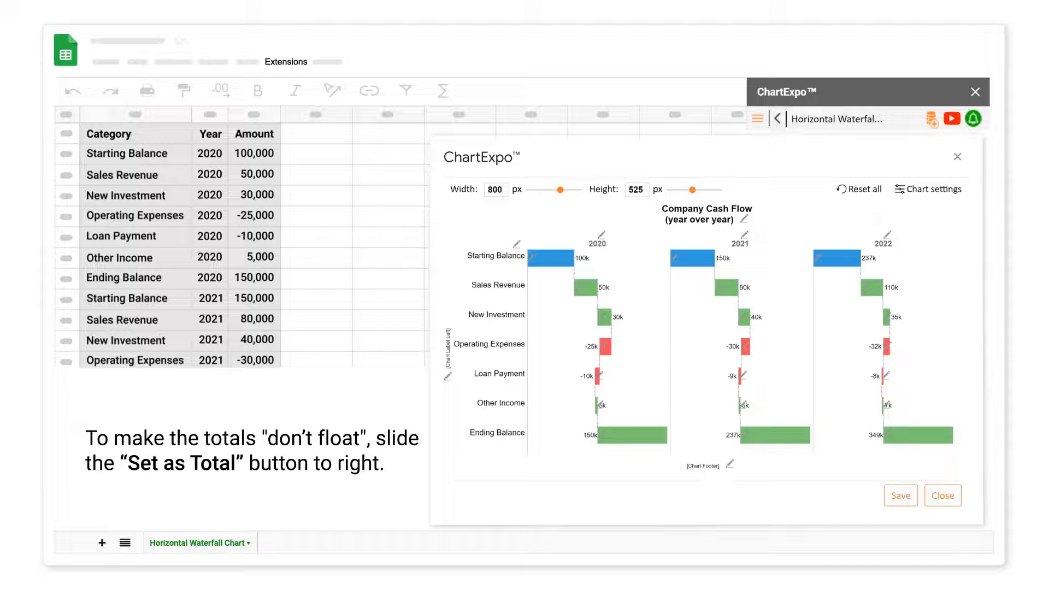
- Turn Set as Total back on for the Ending Balance bars and apply it
{"action": "left_click", "coordinate": [600, 434]}
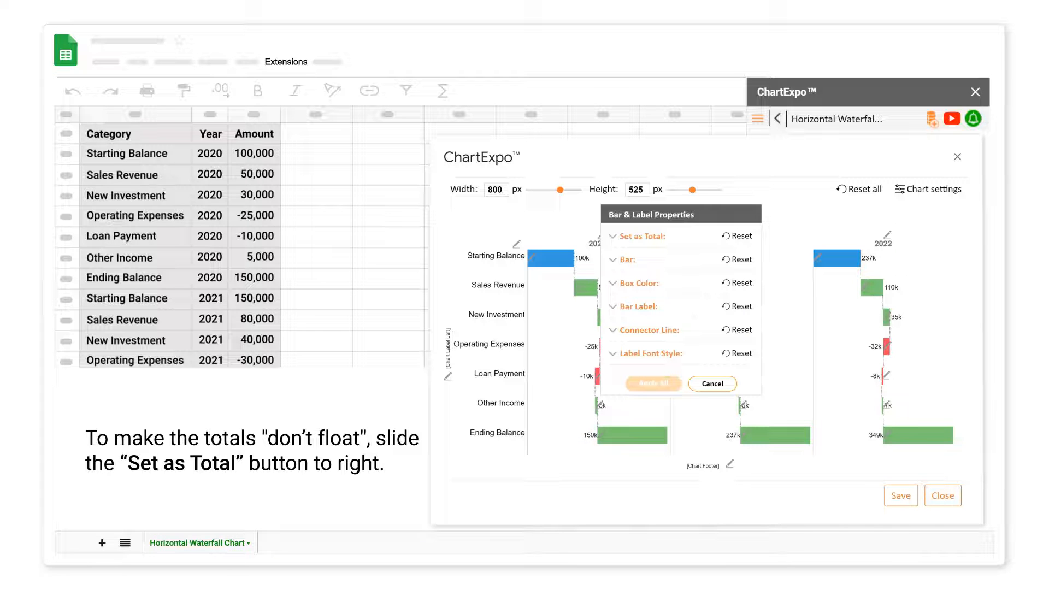
{"action": "left_click", "coordinate": [612, 236]}
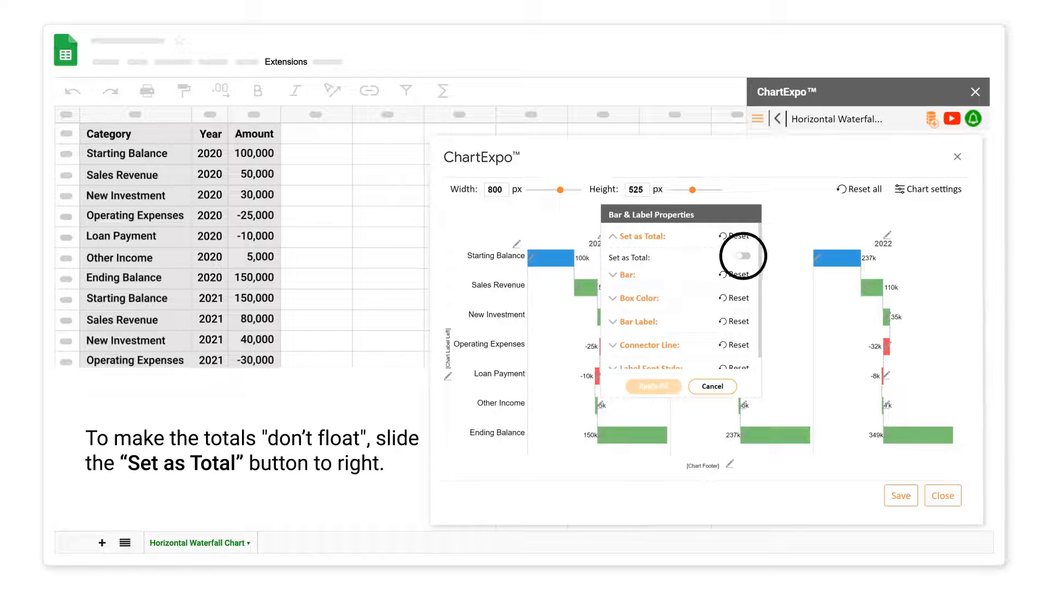
{"action": "left_click", "coordinate": [743, 256]}
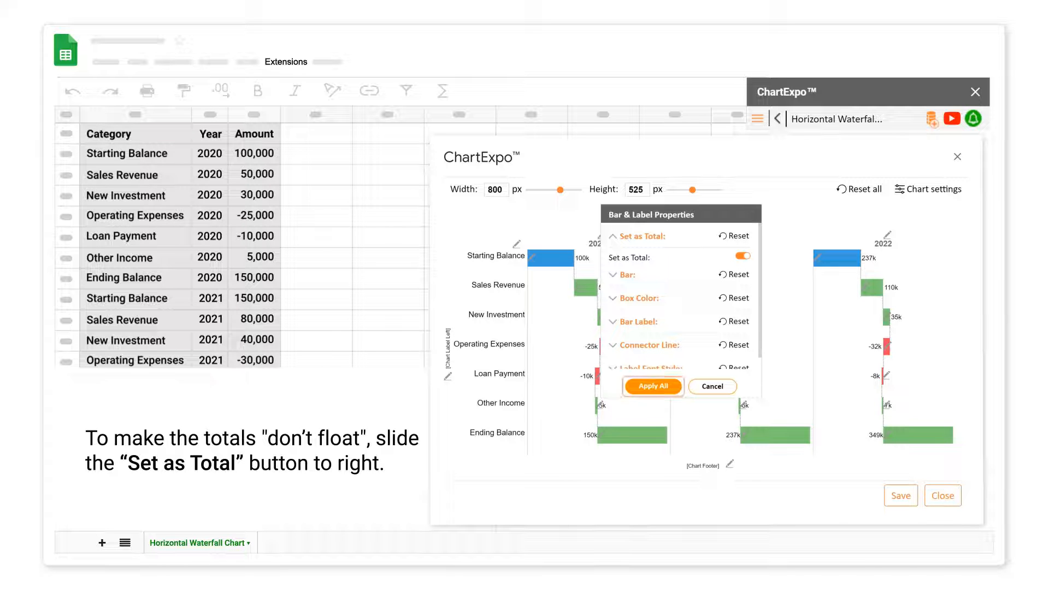
{"action": "left_click", "coordinate": [653, 386]}
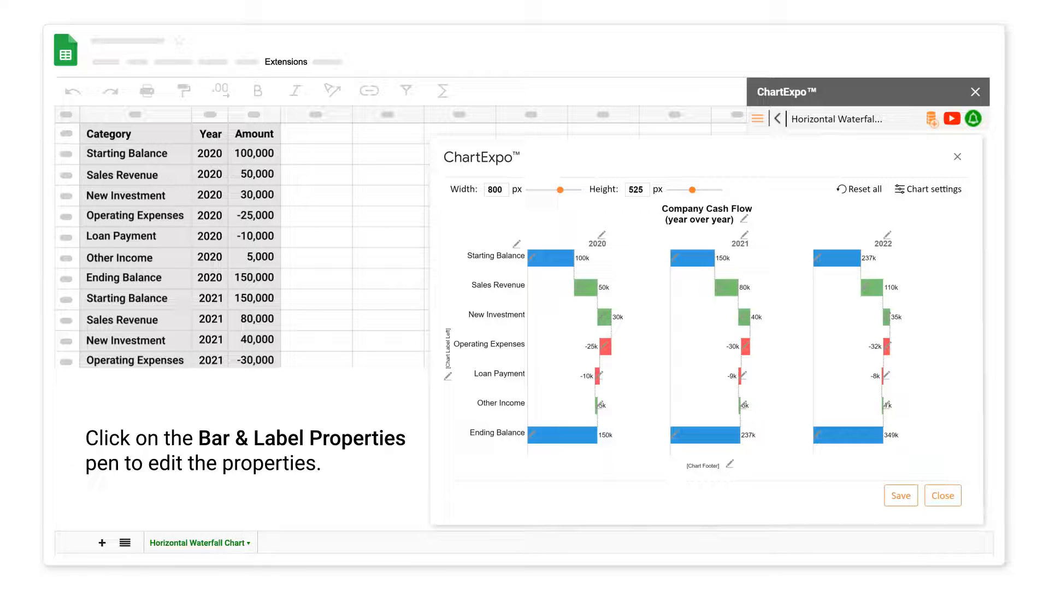
- Set the box colors in the Ending Balance bar properties to #be91f9 for positive, #7493ab for negative and #fbd162 for total
{"action": "left_click", "coordinate": [531, 434]}
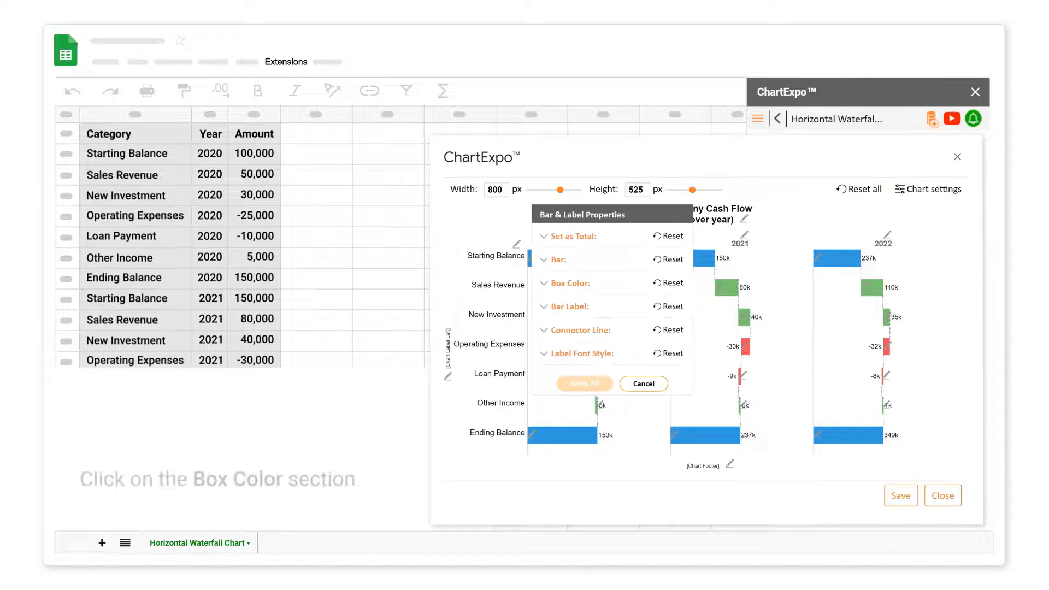
{"action": "left_click", "coordinate": [544, 283]}
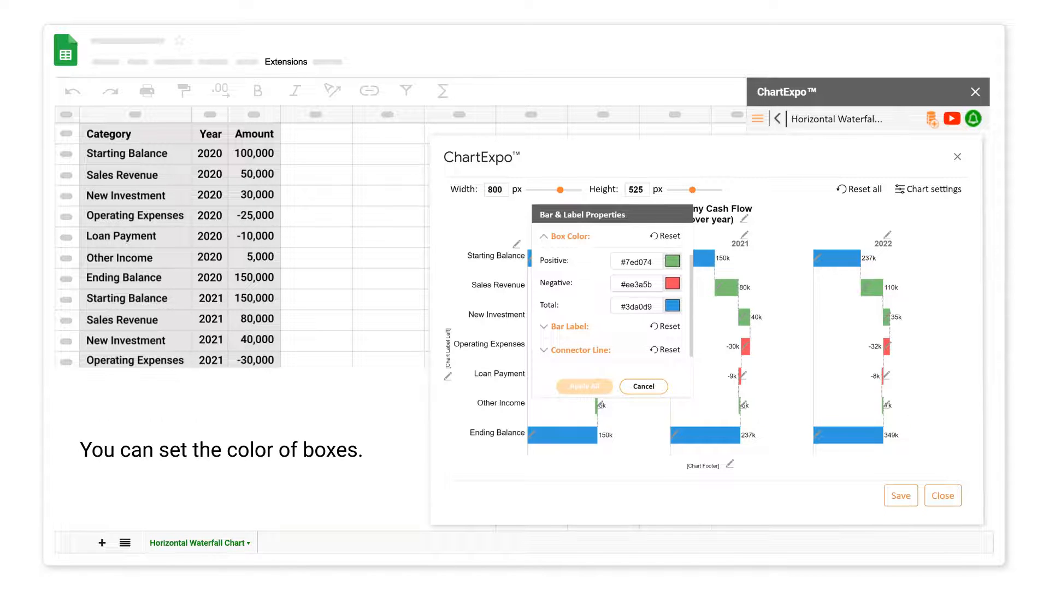
{"action": "left_click", "coordinate": [672, 261]}
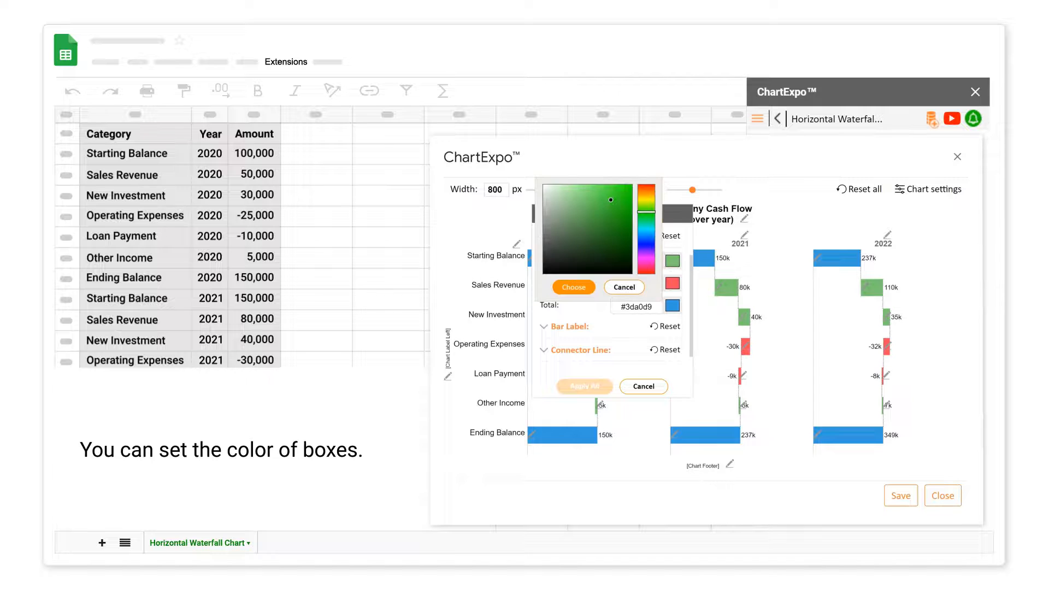
{"action": "left_click", "coordinate": [646, 251]}
{"action": "left_click", "coordinate": [574, 287]}
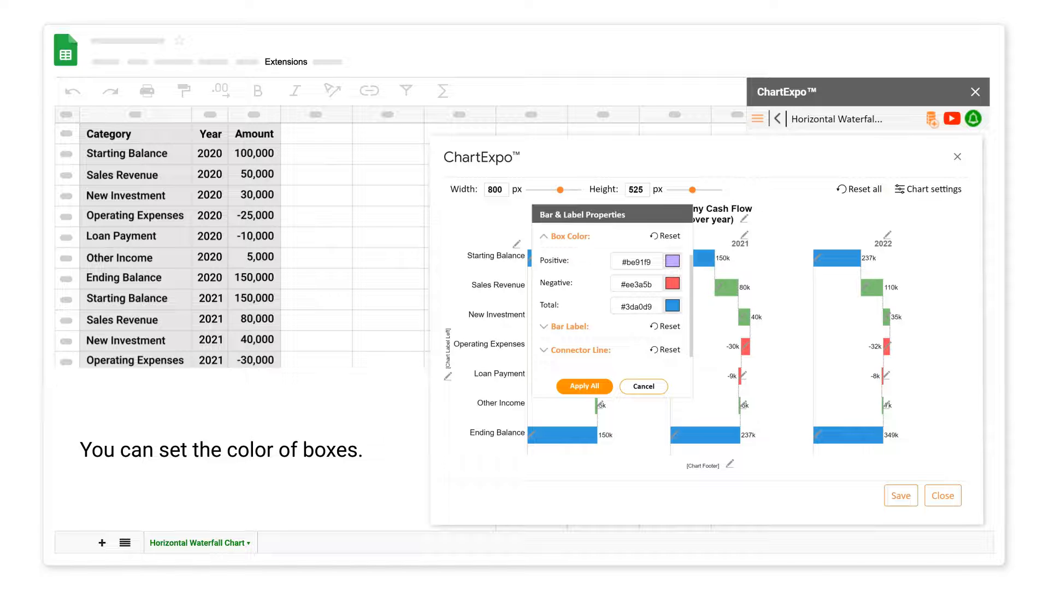
{"action": "left_click", "coordinate": [672, 283]}
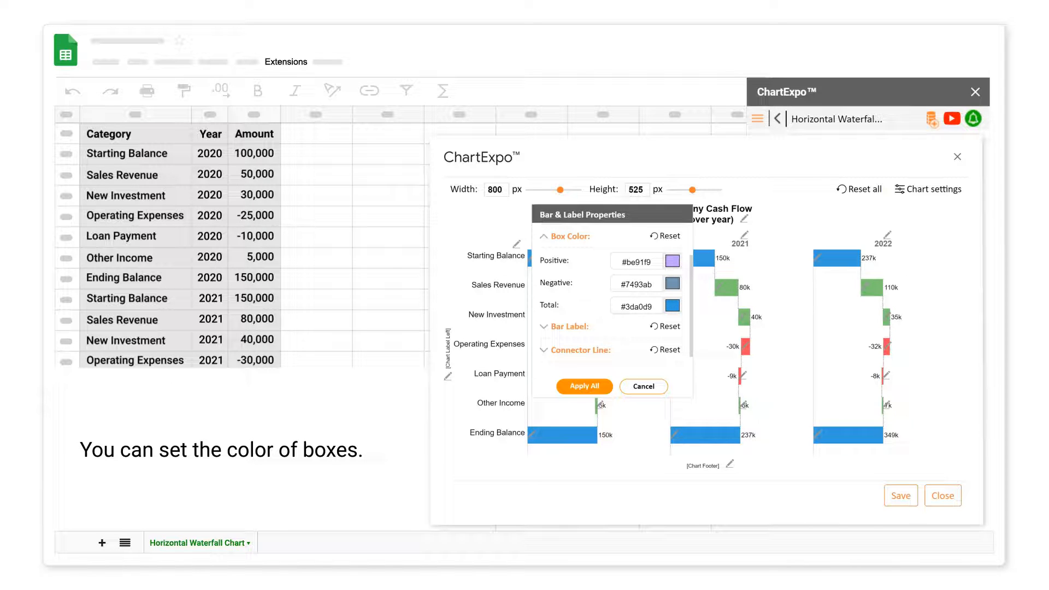
{"action": "left_click", "coordinate": [673, 305]}
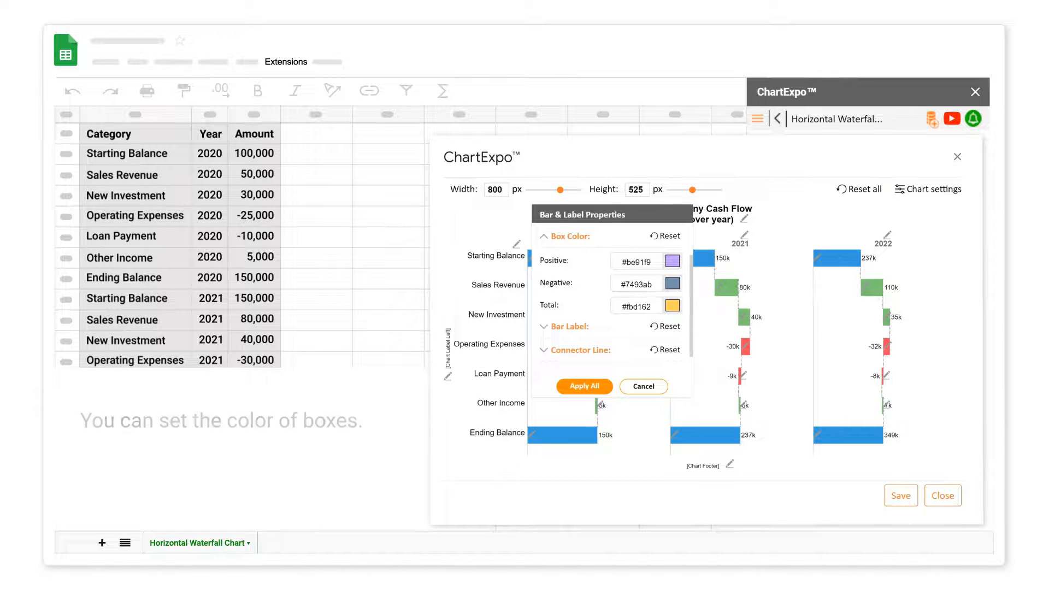
- Add "$" as the bar label prefix with the label position kept at End, apply to all, and save the chart
{"action": "left_click", "coordinate": [544, 327]}
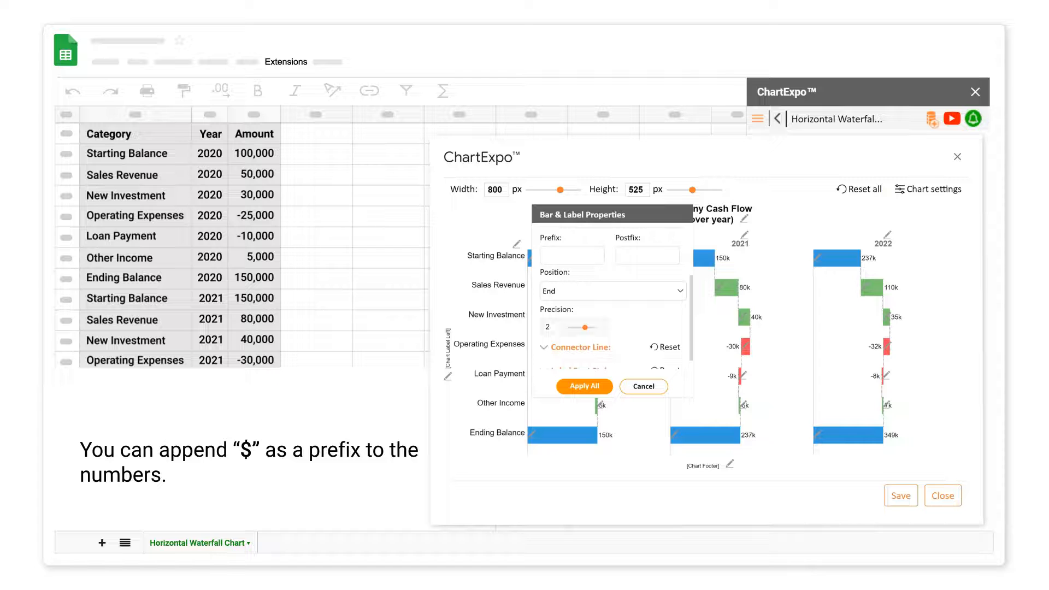
{"action": "type", "text": "$"}
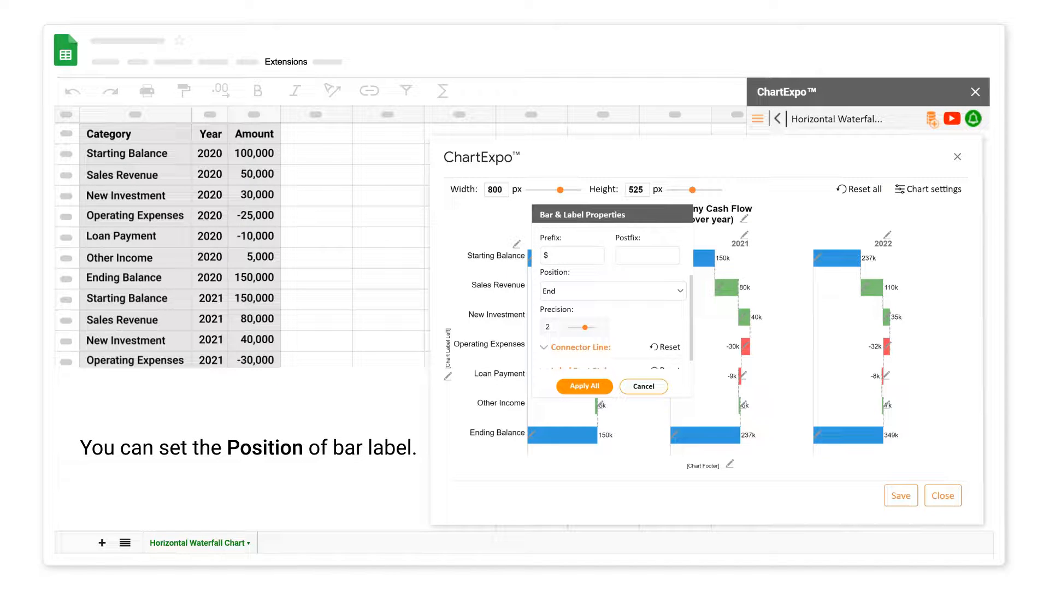
{"action": "left_click", "coordinate": [680, 291]}
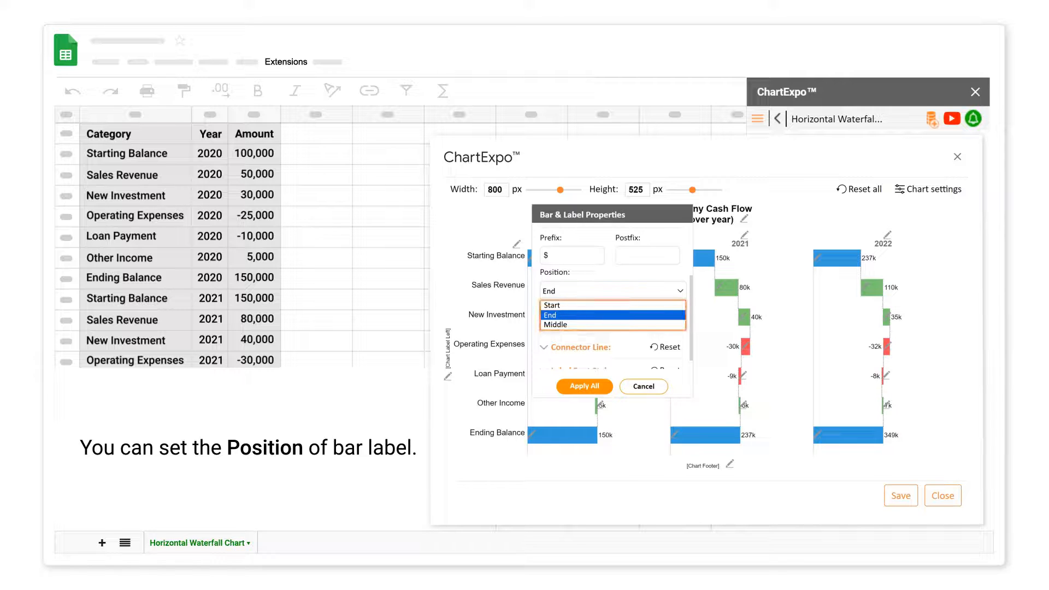
{"action": "left_click", "coordinate": [678, 289]}
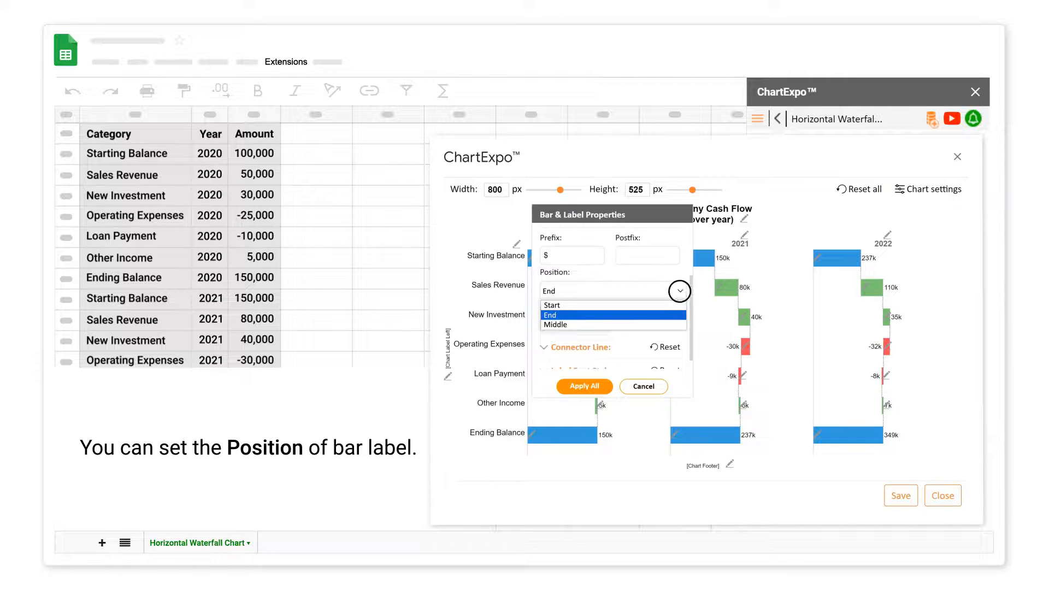
{"action": "left_click", "coordinate": [584, 386]}
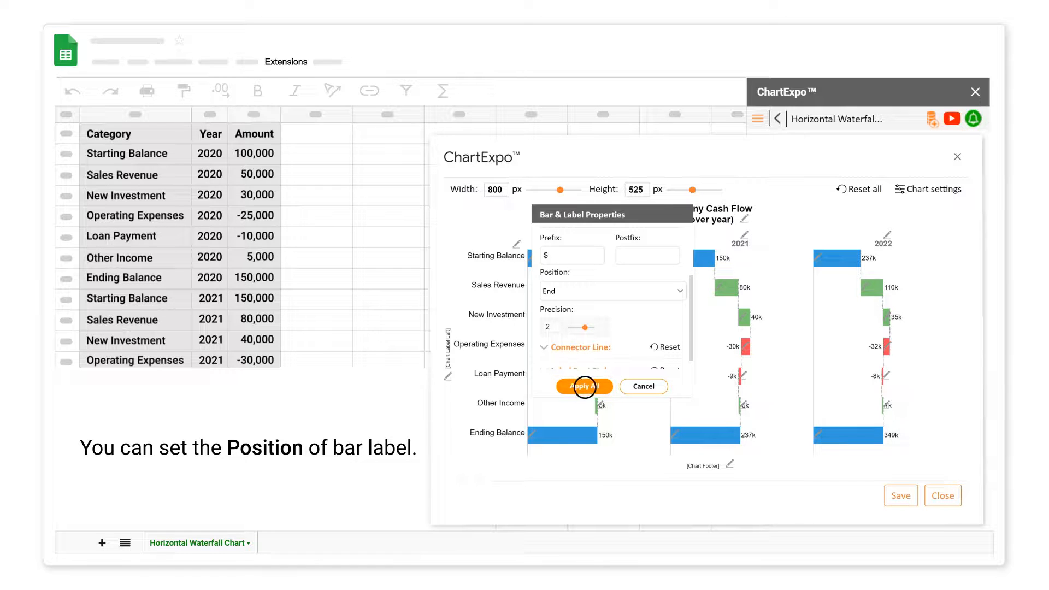
{"action": "left_click", "coordinate": [584, 386]}
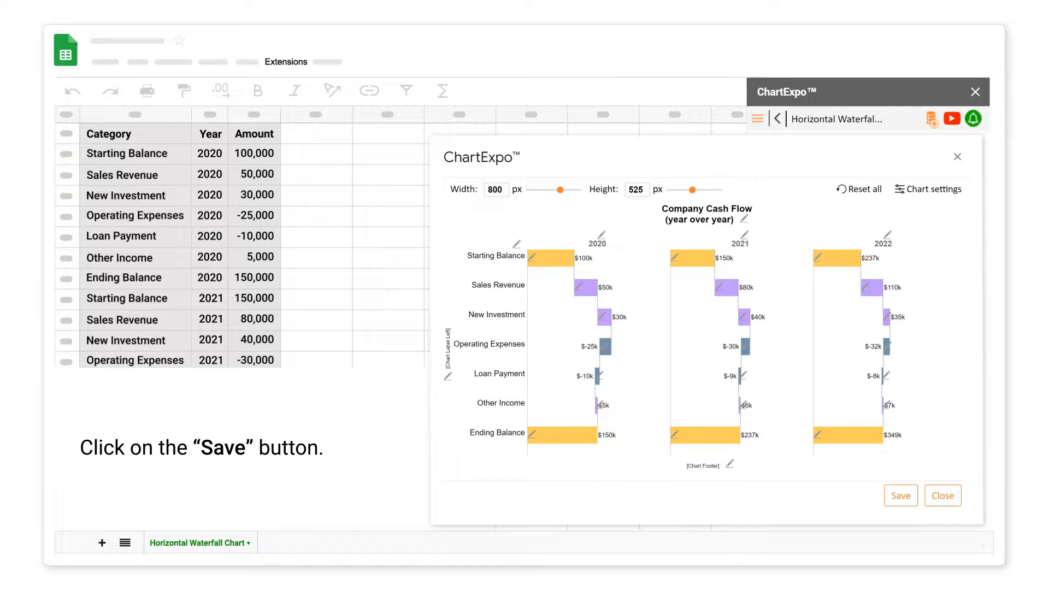
{"action": "left_click", "coordinate": [901, 495]}
{"action": "left_click", "coordinate": [901, 496]}
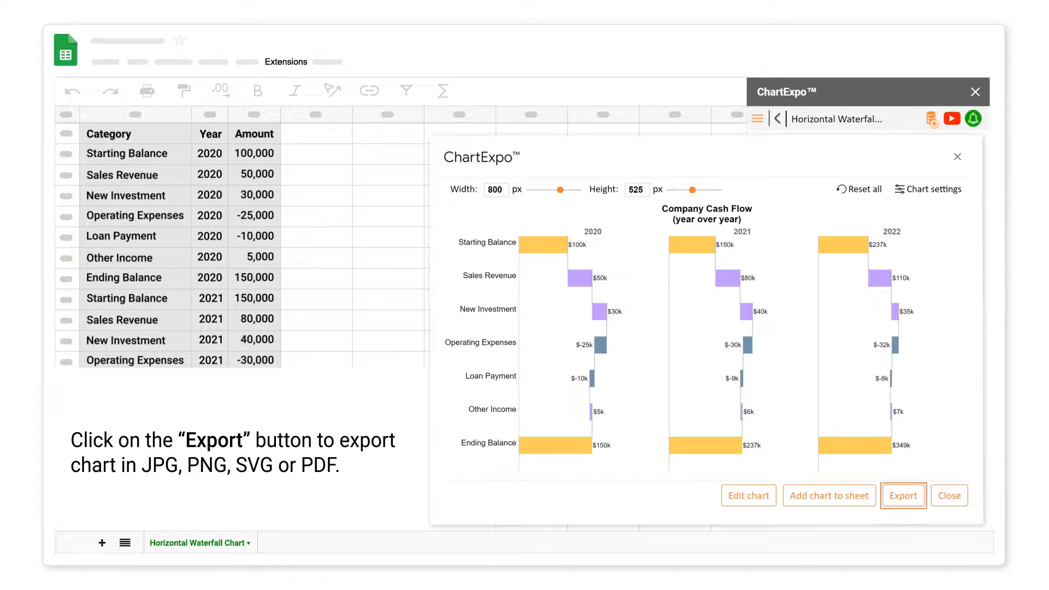
- Export the finished waterfall chart as JPG and add the chart image to the sheet
{"action": "left_click", "coordinate": [903, 496]}
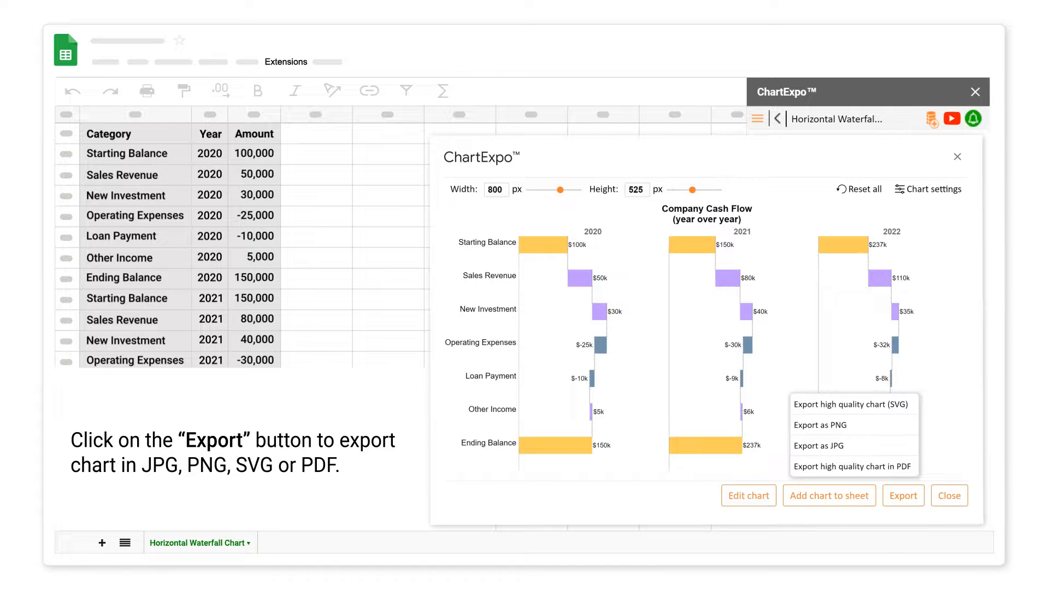
{"action": "left_click", "coordinate": [817, 446]}
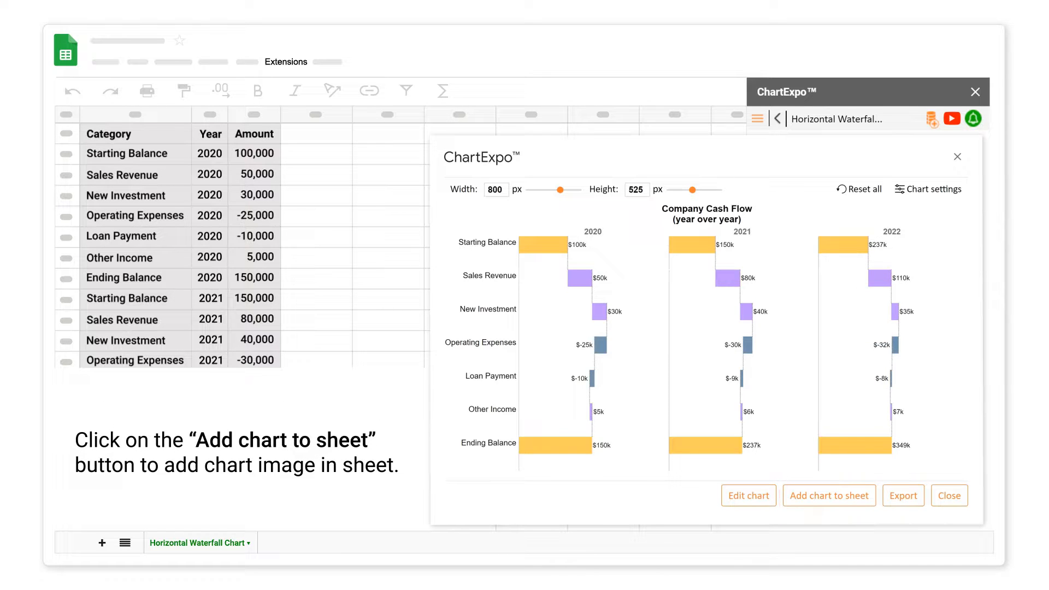
{"action": "left_click", "coordinate": [830, 496]}
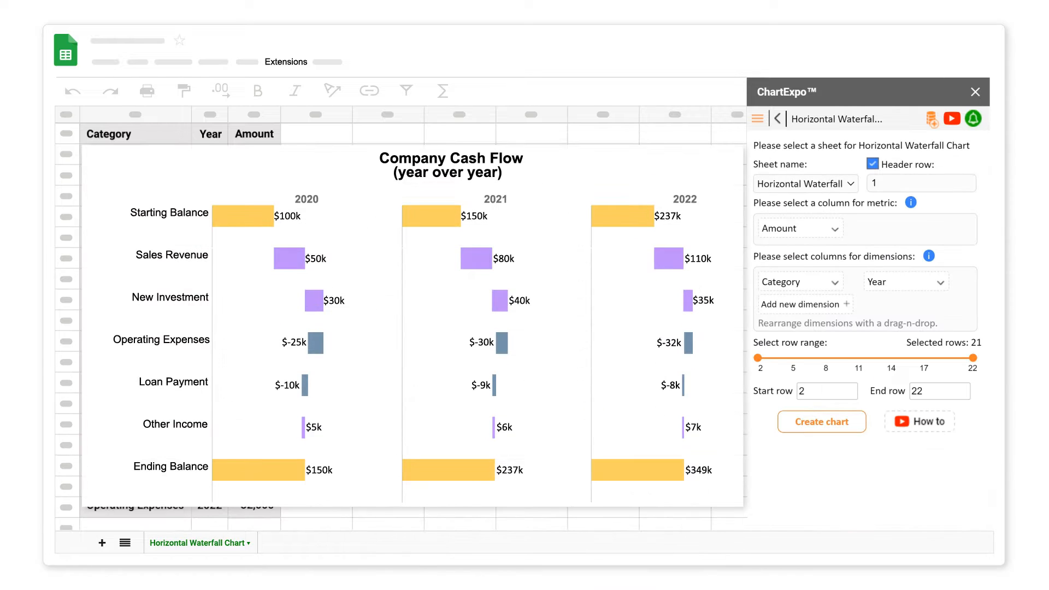